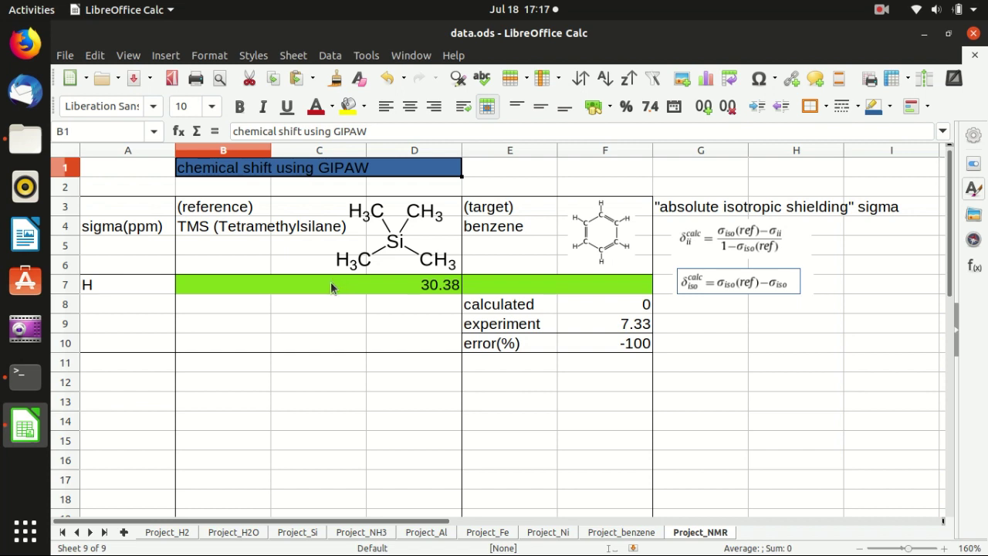
Check the TMS reference 30.38 and the empty E7 cell, then open the 2_benzene folder in Files.
click(370, 290)
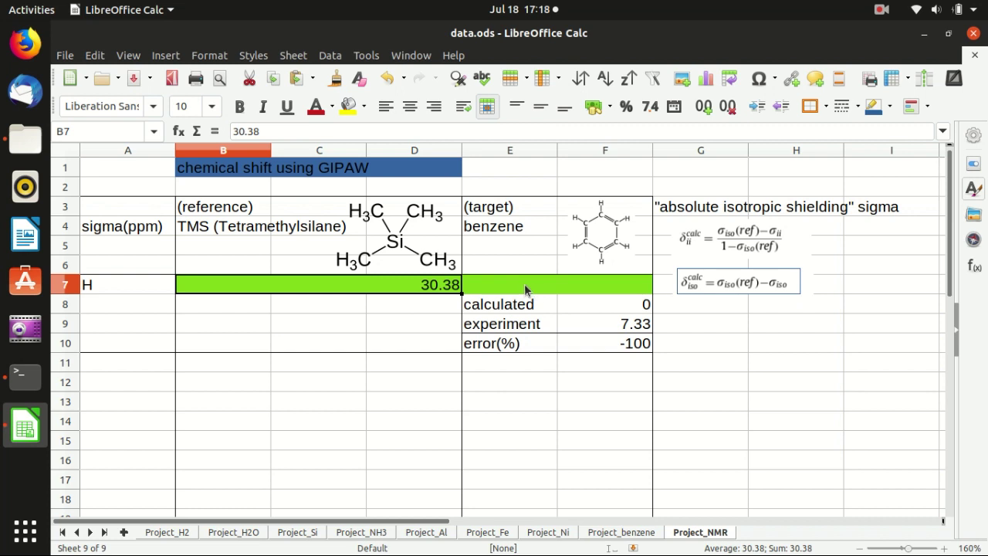
click(520, 284)
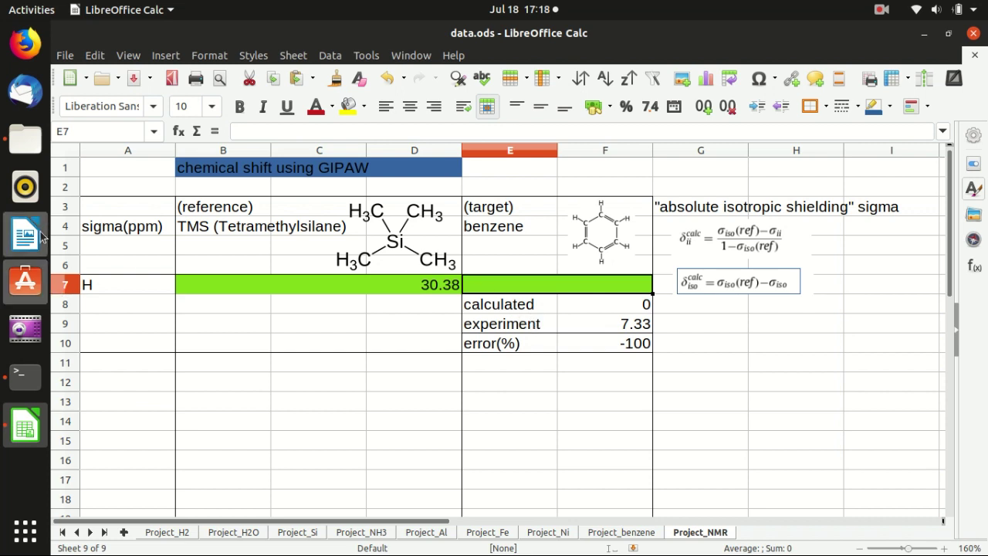
click(26, 139)
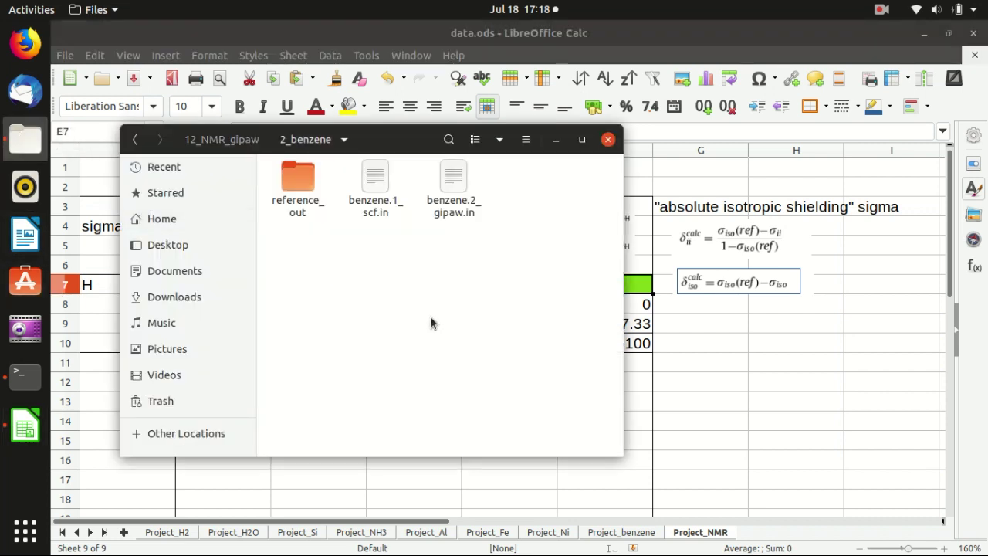
Open benzene.1_scf.in in Text Editor and move the editor window up and left.
double_click(371, 181)
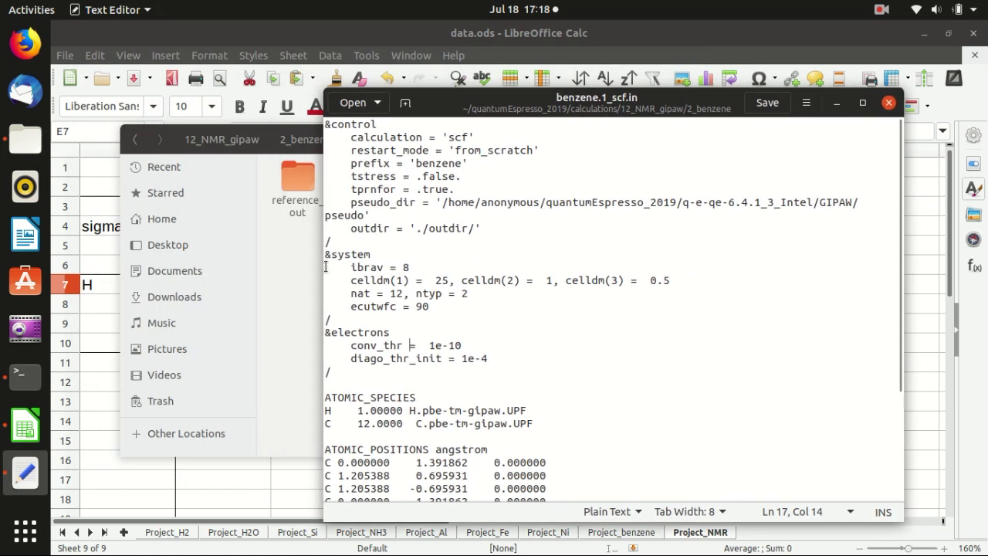
click(294, 276)
click(831, 217)
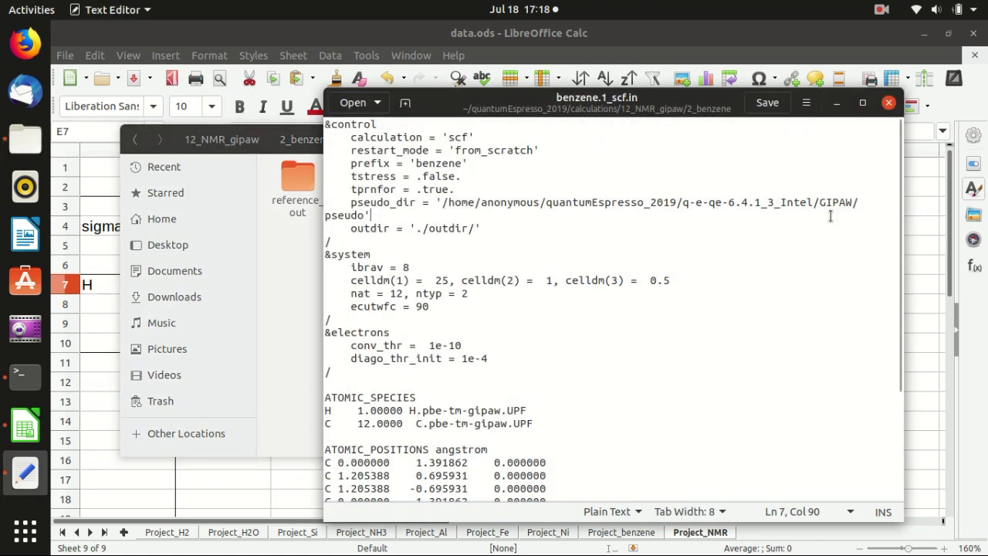
drag(691, 92, 511, 78)
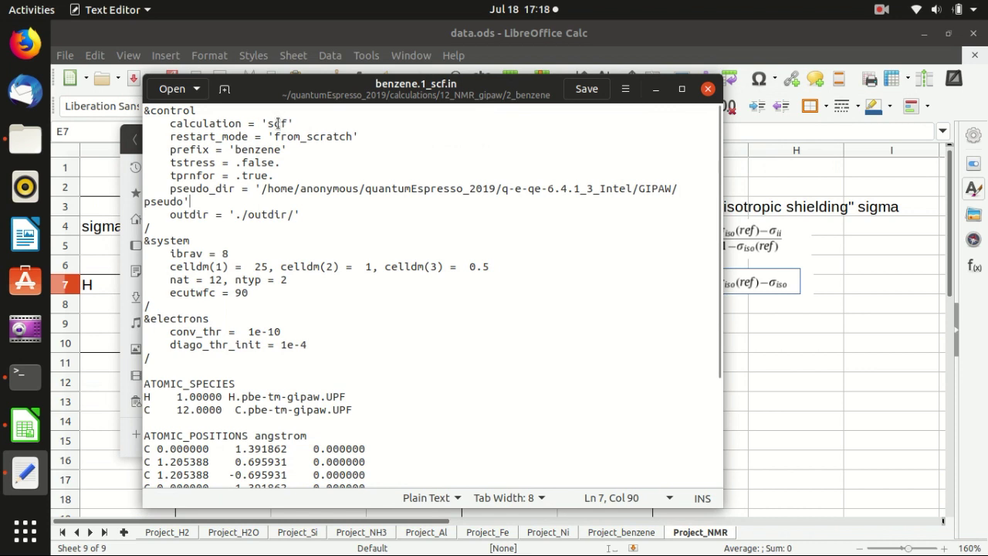
Highlight the pseudo_dir path and its 1_3_Intel, GIPAW and pseudo folder parts.
click(273, 175)
drag(263, 188, 185, 200)
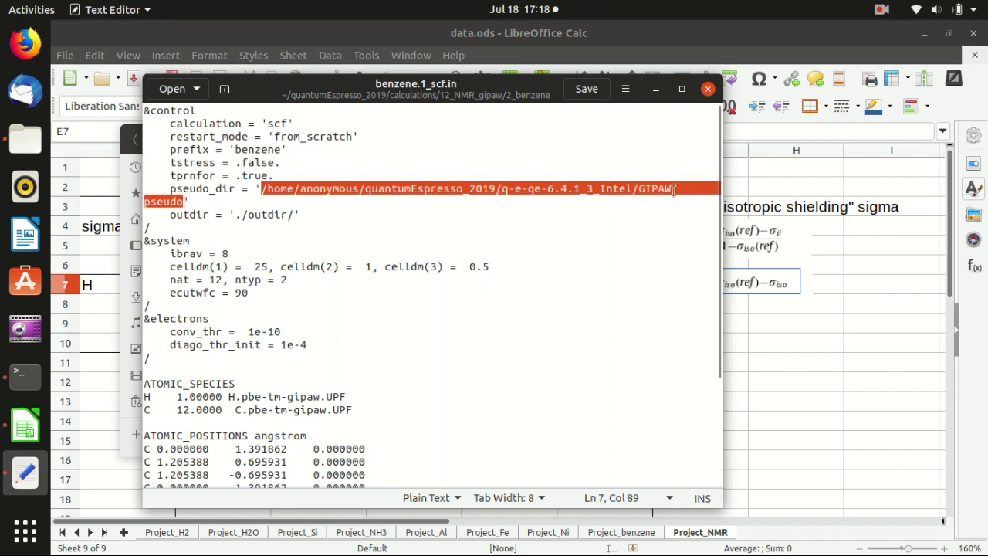
click(628, 189)
click(595, 189)
double_click(595, 188)
click(593, 189)
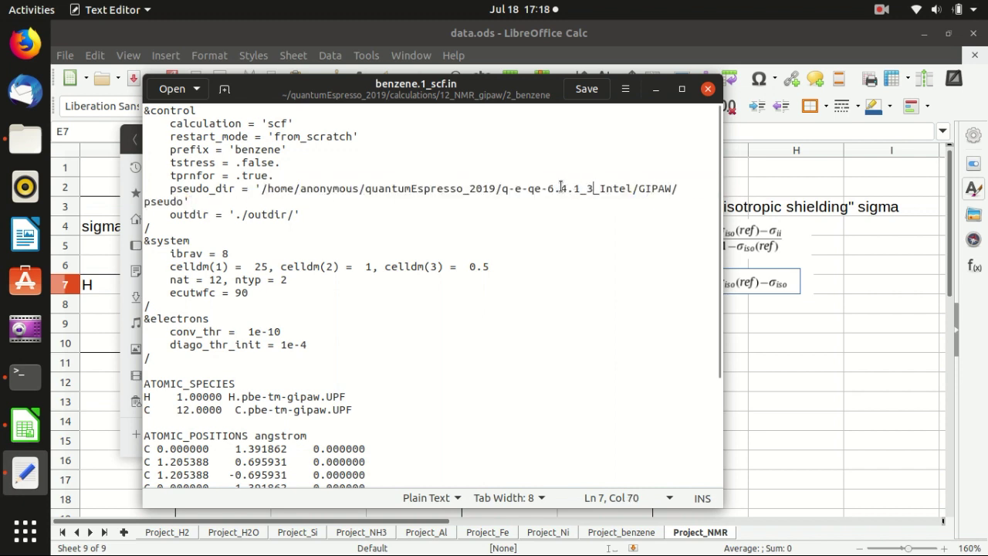
click(554, 188)
click(581, 188)
double_click(655, 189)
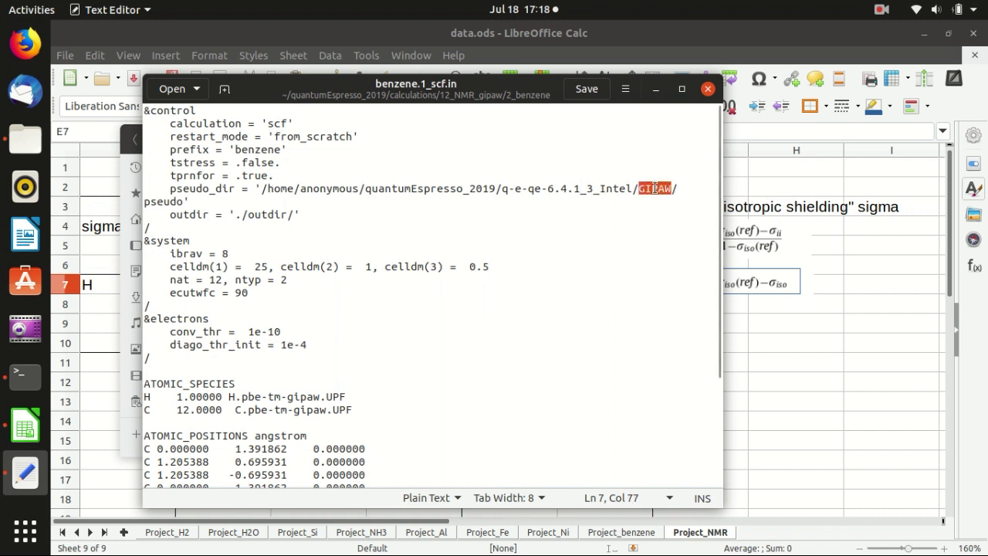
double_click(165, 201)
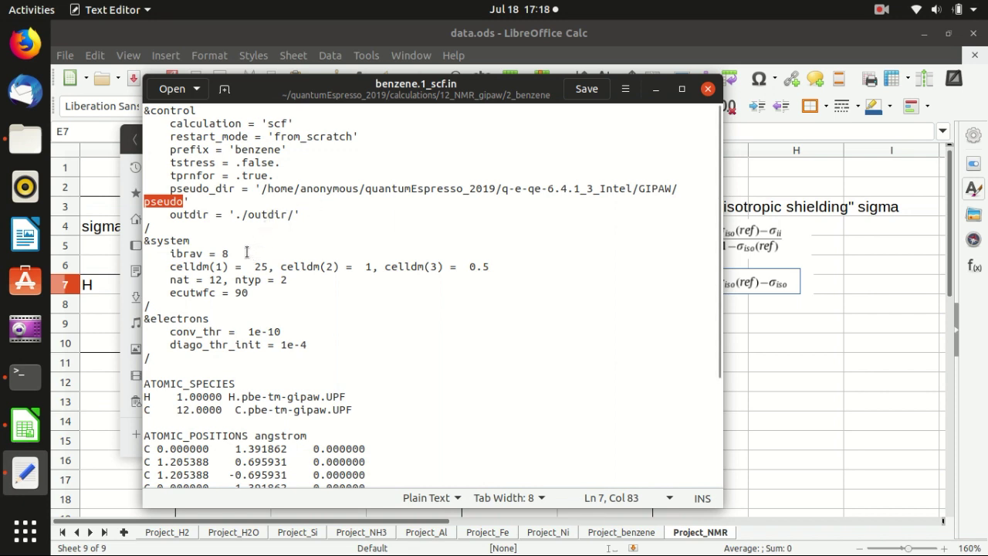
click(247, 254)
scroll(291, 236, down, 1)
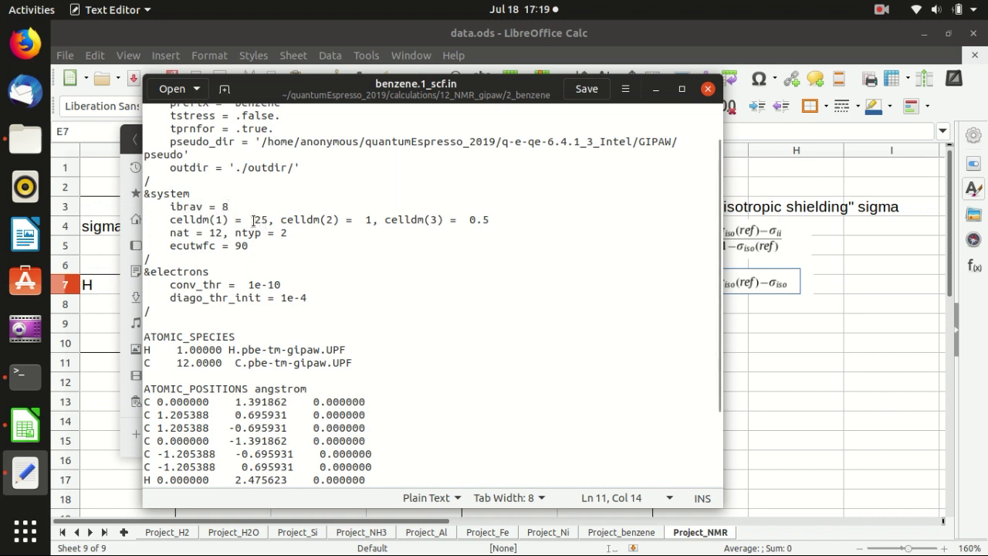
drag(258, 220, 265, 217)
click(371, 219)
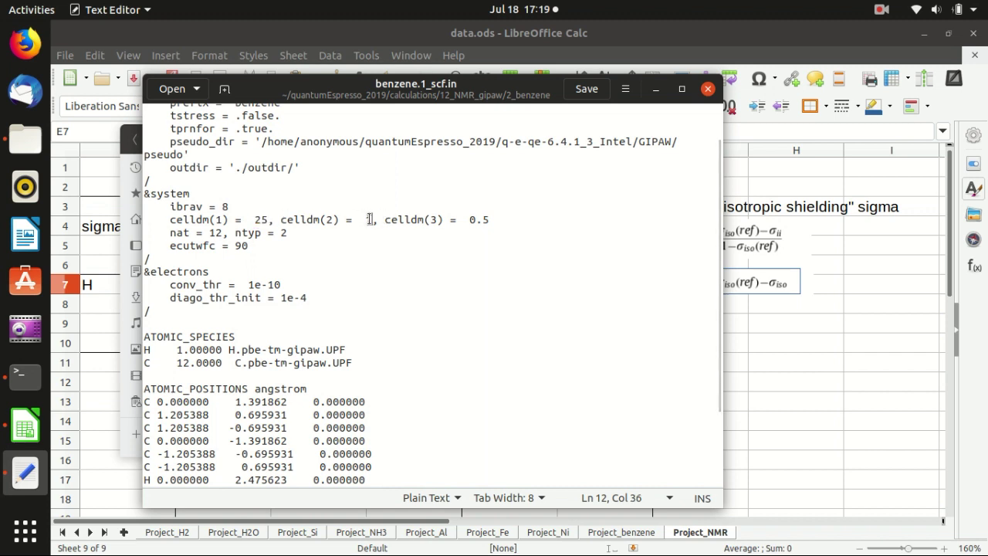
drag(467, 219, 507, 220)
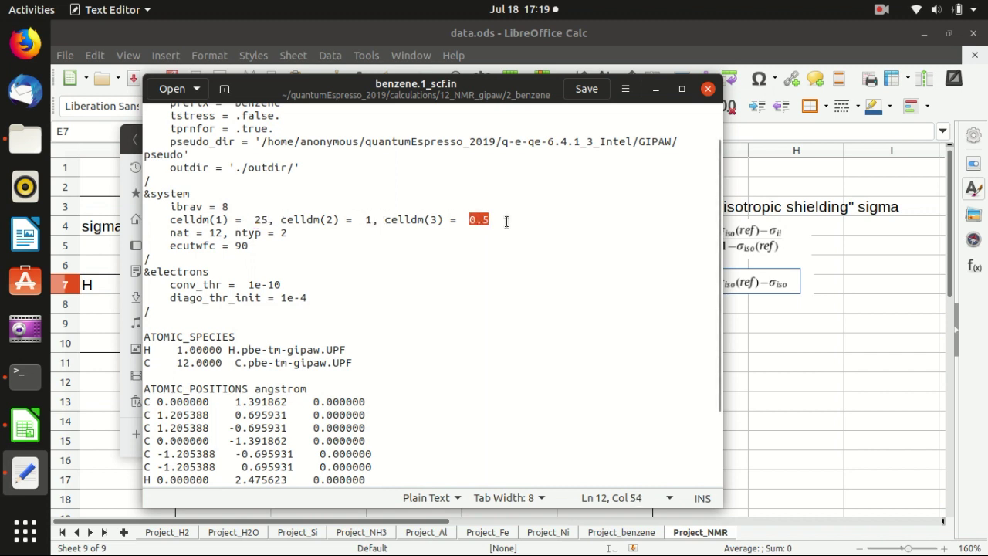
click(275, 220)
drag(268, 220, 252, 221)
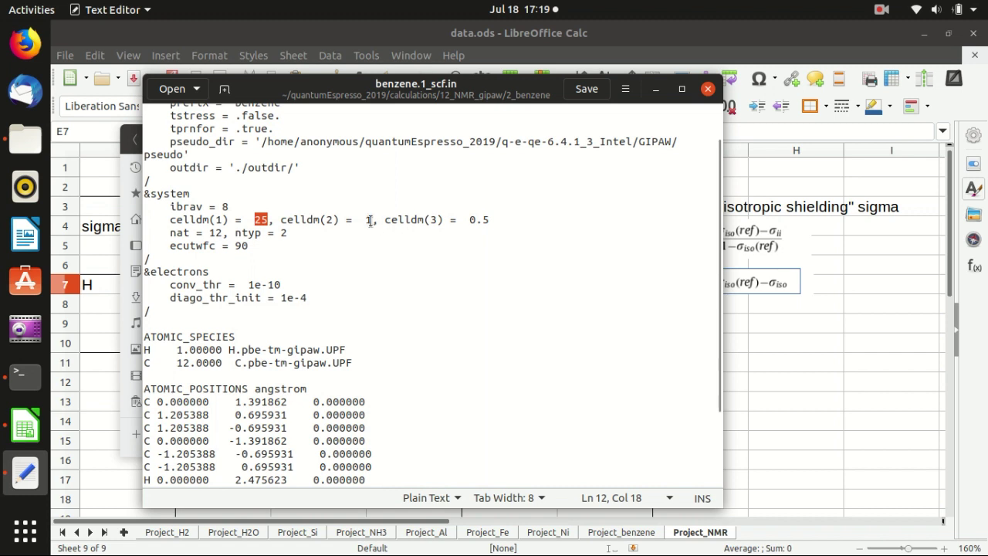
drag(372, 220, 366, 220)
click(499, 221)
click(290, 246)
click(301, 233)
click(209, 233)
scroll(262, 224, down, 3)
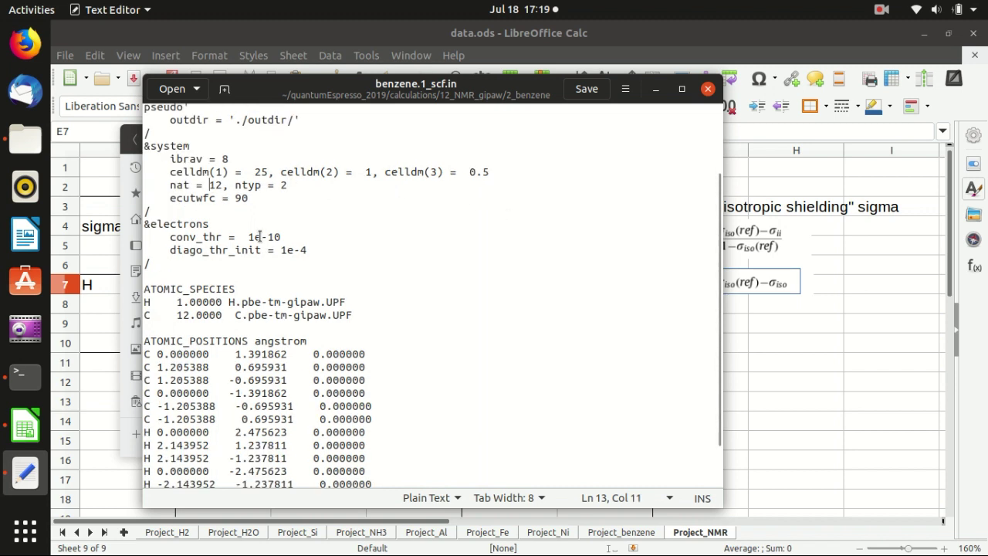
drag(312, 196, 172, 196)
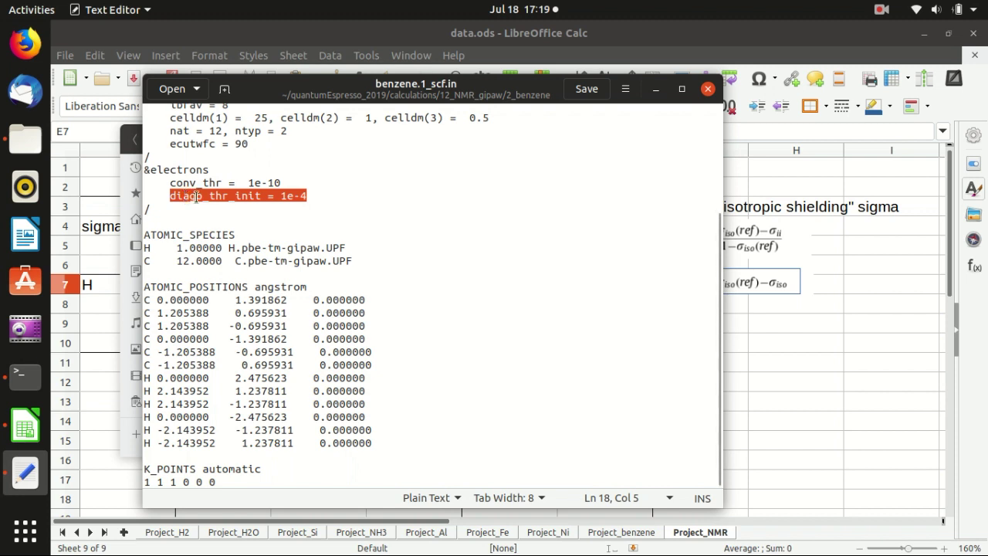
click(331, 192)
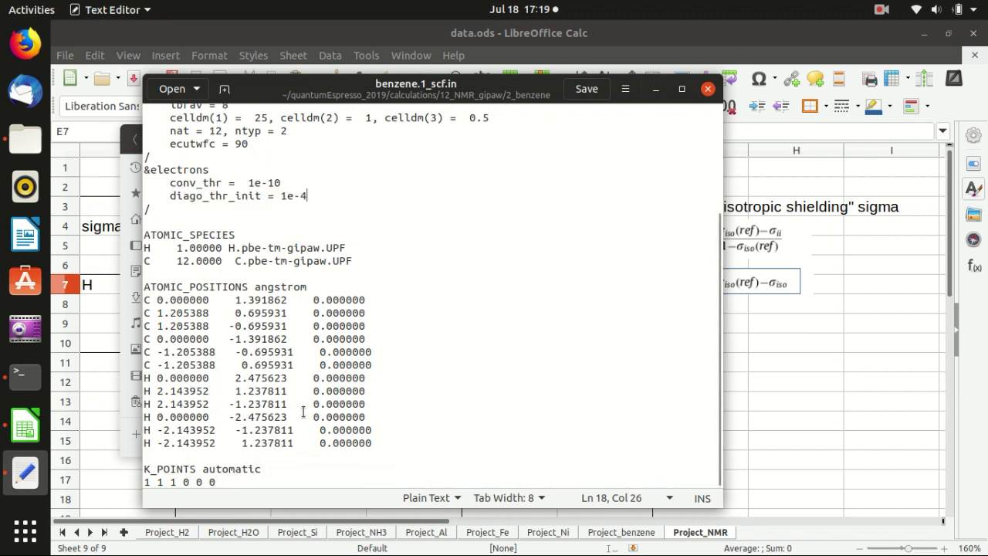
scroll(309, 413, up, 4)
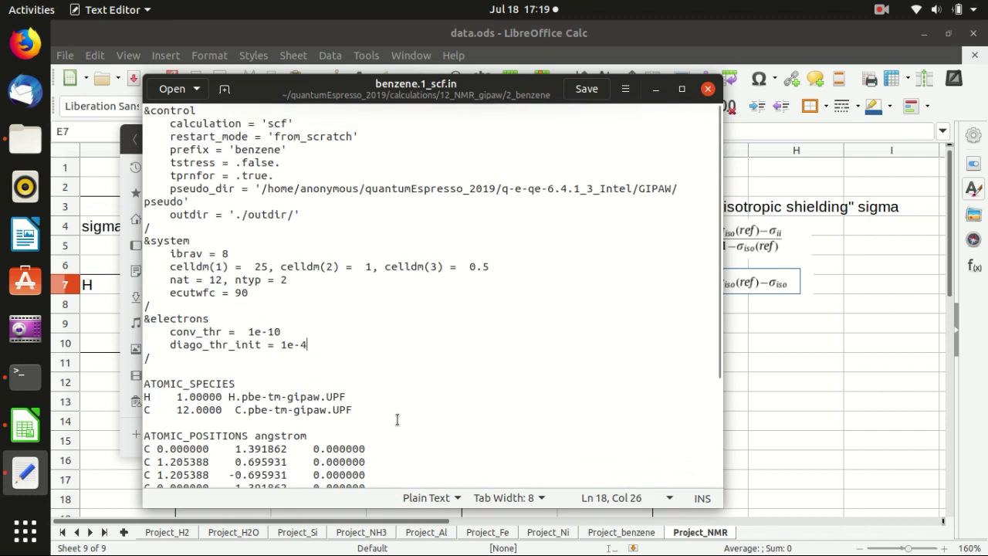
Close the input file and launch XCrySDen from the quantumEspresso_2019 folder in a terminal.
click(708, 89)
click(26, 376)
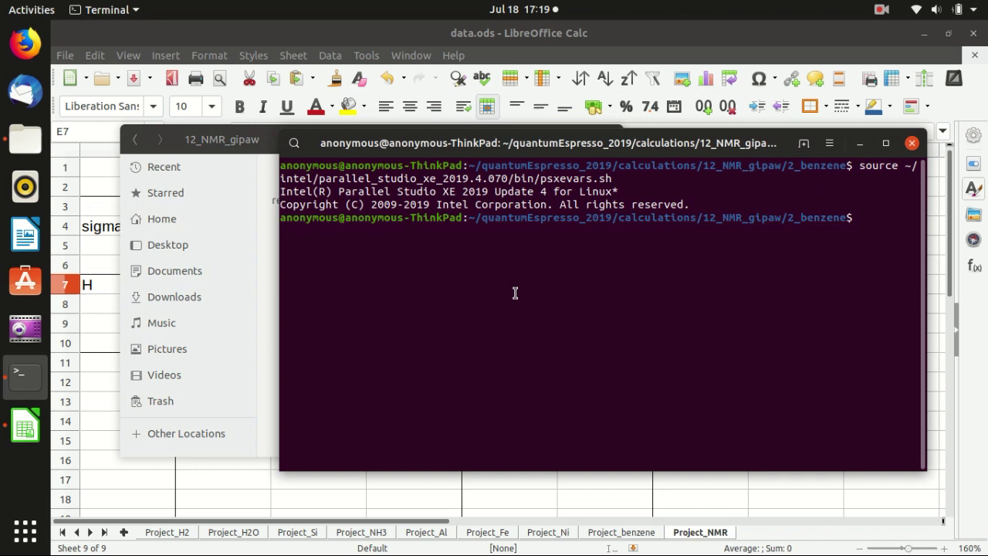
text(~/xc)
key(Left)
key(Left)
text(quant)
key(Tab)
key(Right)
key(Right)
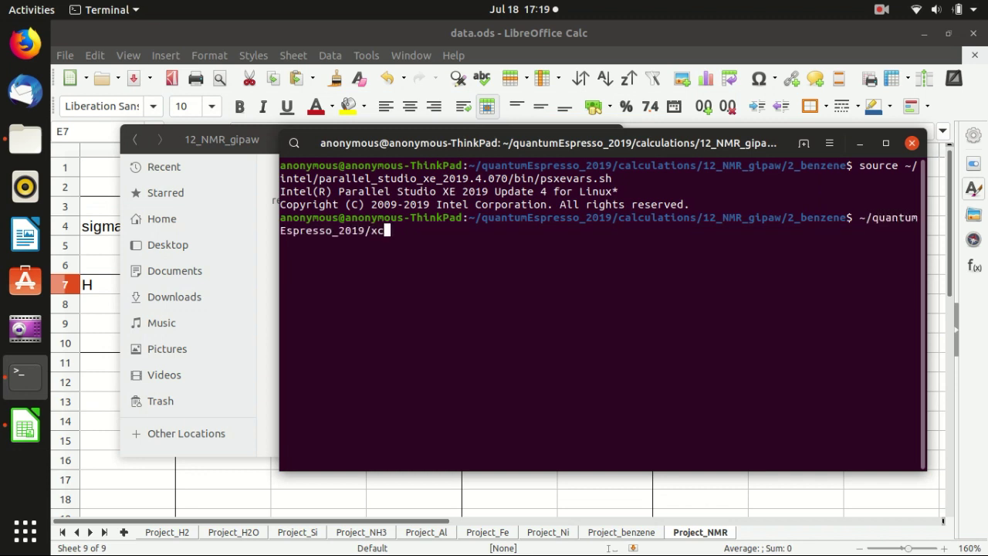
key(Tab)
key(Tab)
key(Tab)
key(Return)
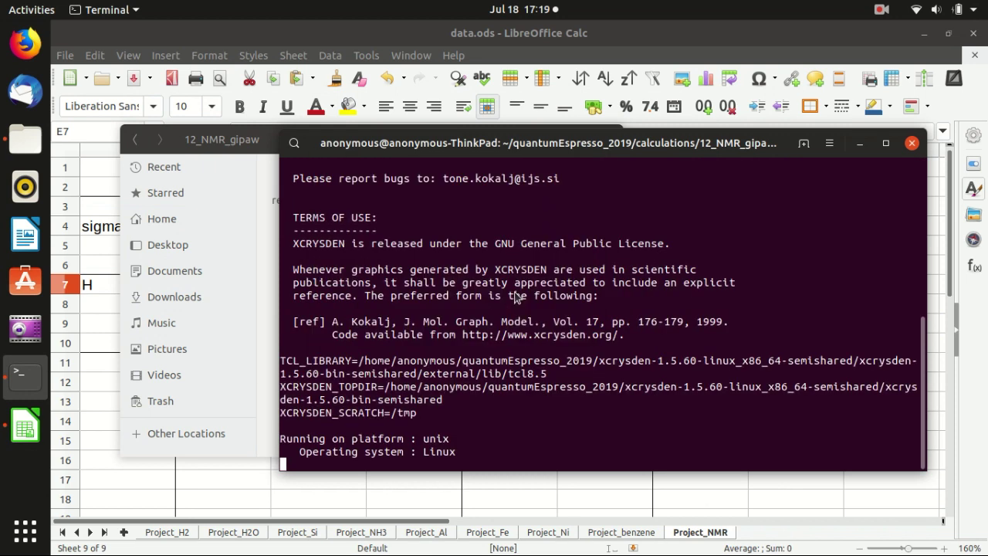
Load benzene.1_scf.in into XCrySDen as a PWscf input file and dismiss the notes.
click(124, 59)
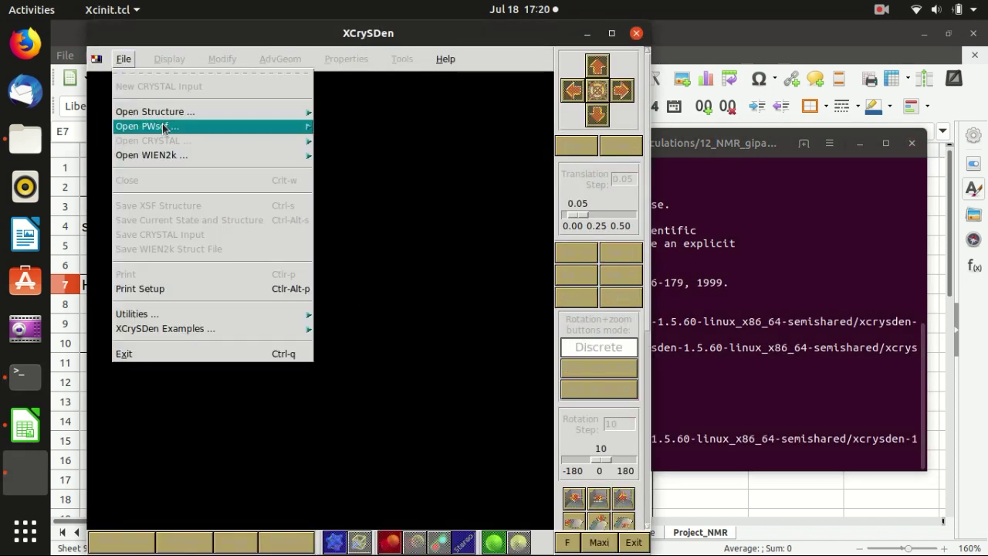
mouse_move(164, 128)
click(360, 128)
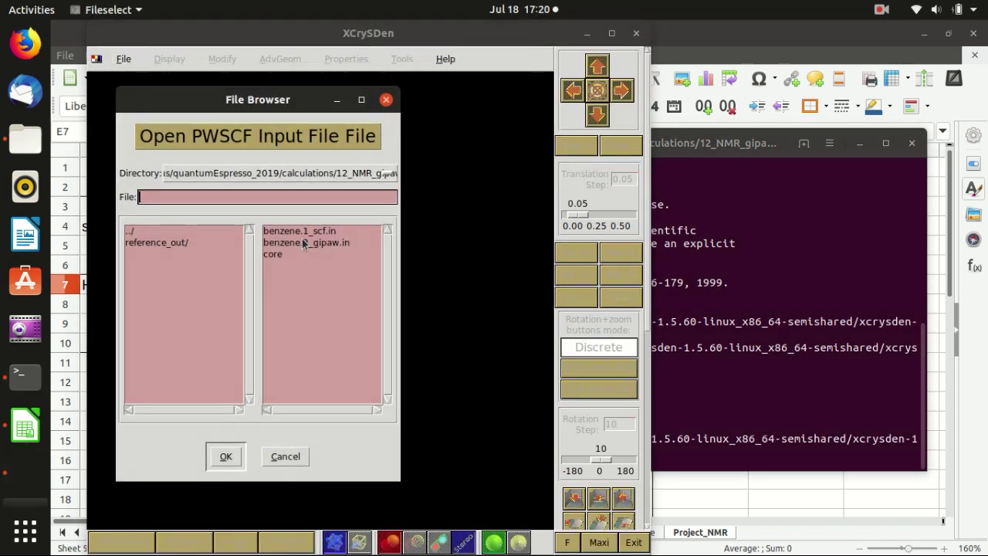
double_click(301, 231)
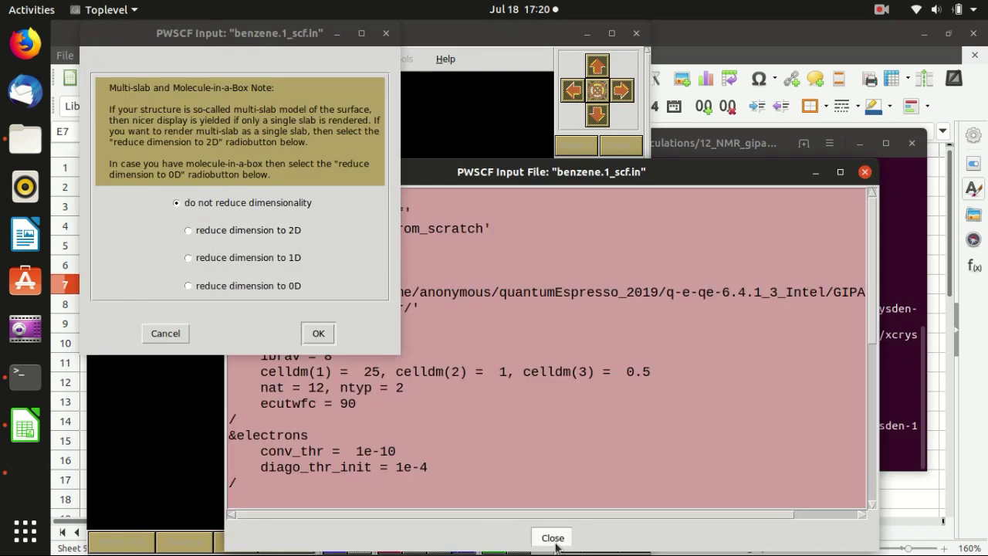
click(553, 539)
click(317, 332)
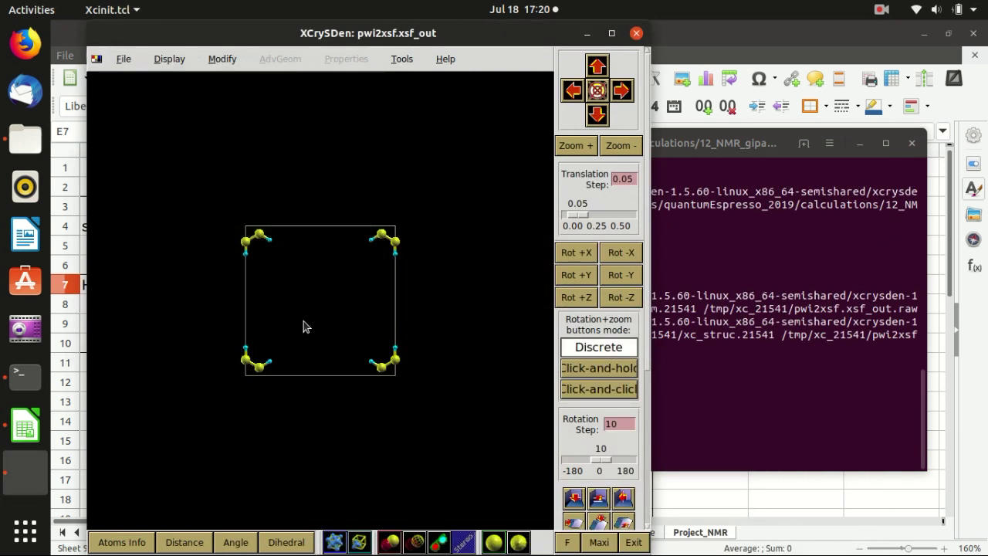
Display a single benzene molecule, rotate and zoom the 3-D cell, then close XCrySDen.
click(360, 543)
drag(296, 320, 208, 418)
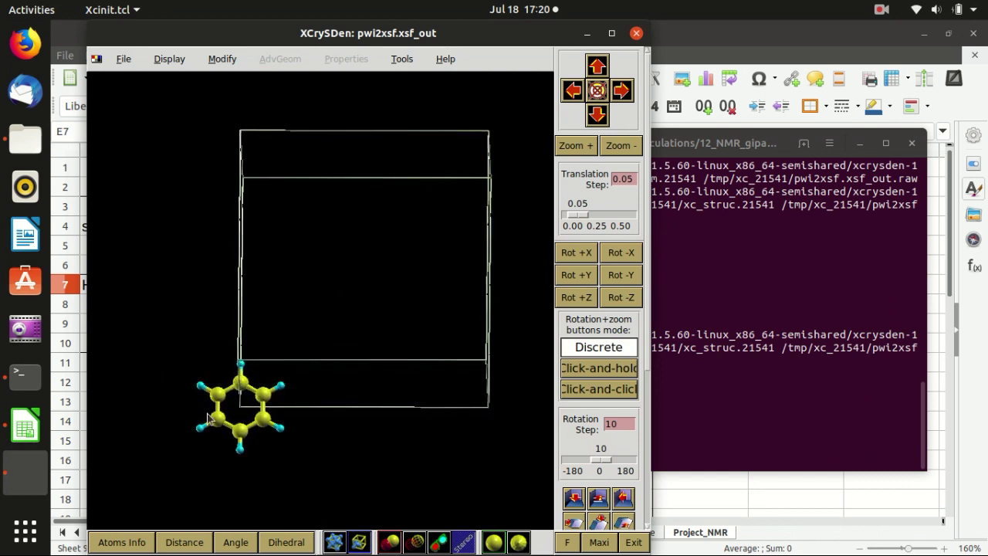
scroll(309, 371, up, 3)
drag(261, 340, 216, 356)
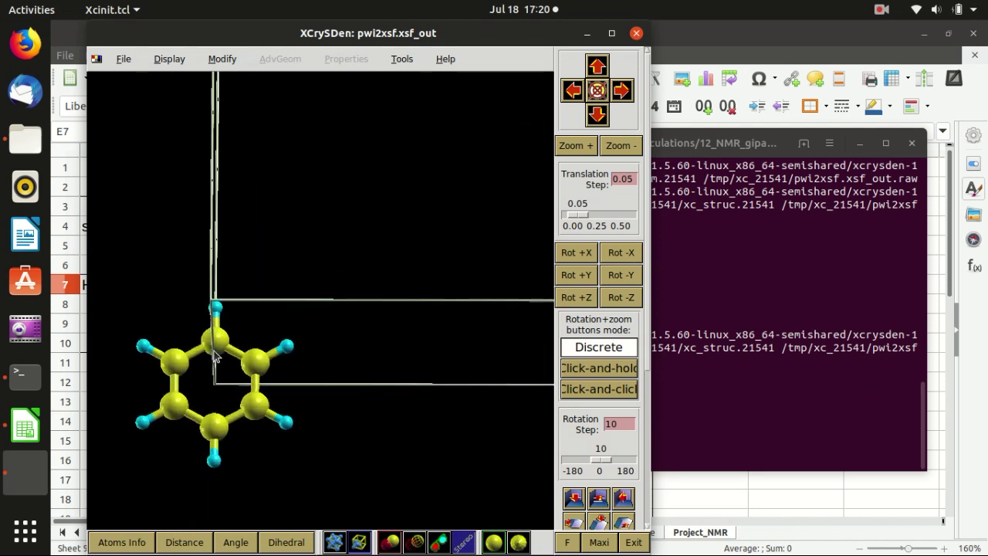
click(637, 33)
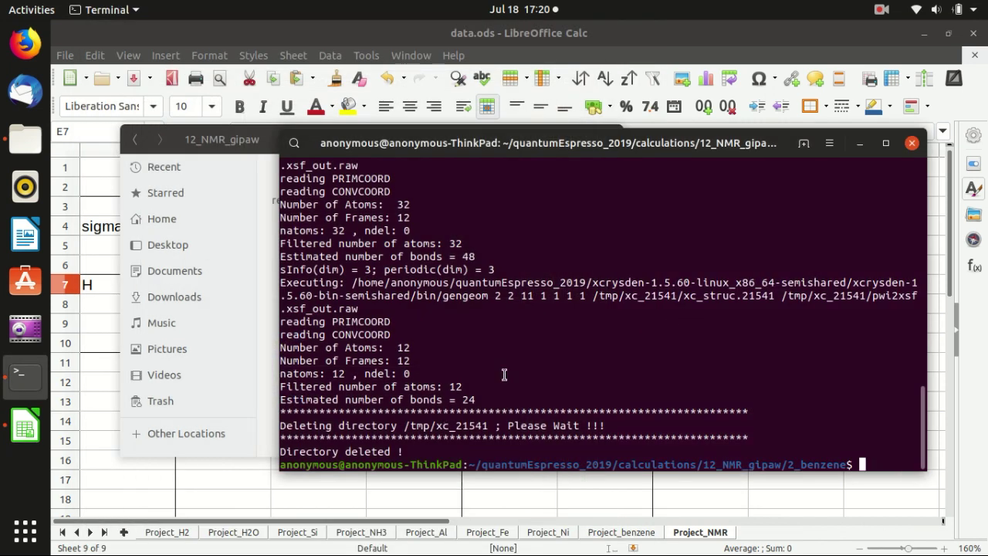
Clear the terminal and run mpirun -np 2 pw.x -inp benzene.1_scf.in > benzene.1_scf.out.
text(clear)
key(Return)
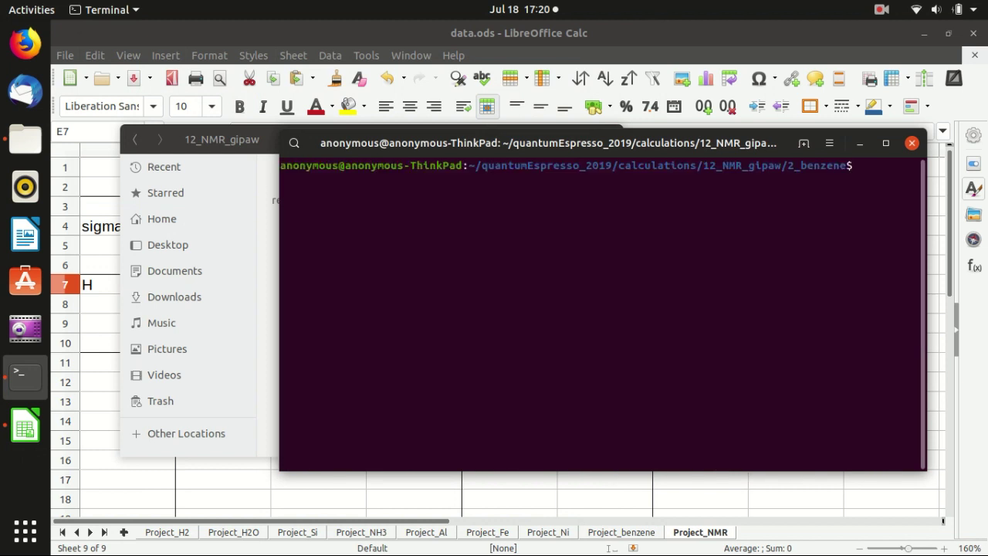
text(mpirun -np 2 ~/qu)
key(Tab)
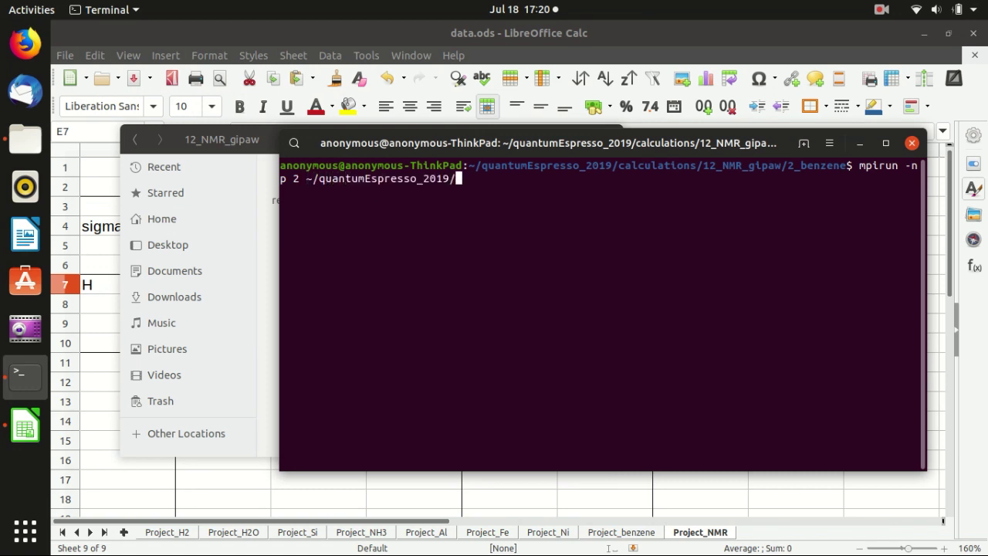
text(q)
key(Tab)
text(3)
key(Tab)
text(b)
key(Tab)
text(pw.x -inp )
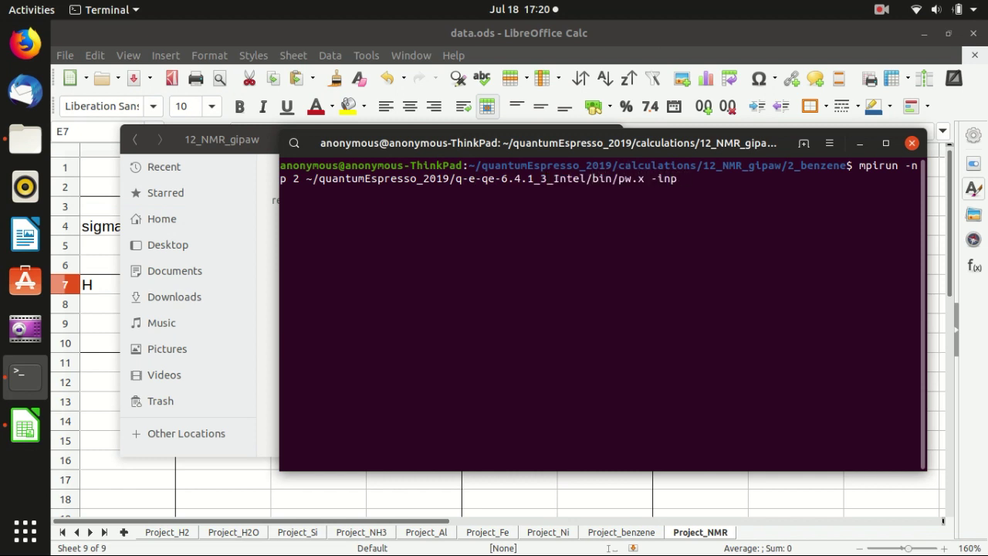
text(b)
key(Tab)
text(1)
key(Tab)
text(> be)
key(Tab)
text(1)
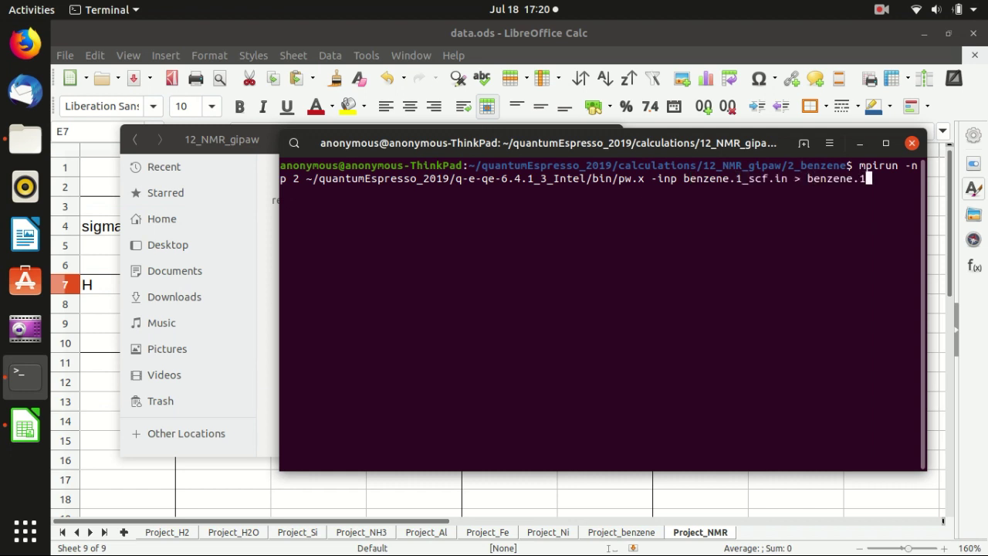
key(Tab)
key(BackSpace)
key(BackSpace)
key(BackSpace)
text(out)
key(Return)
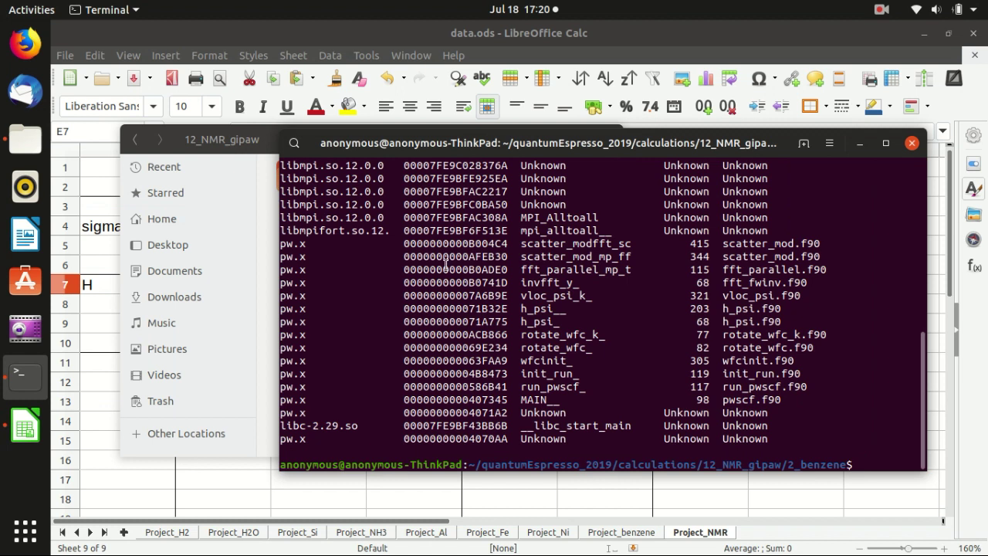
Clear the terminal after the run and bring the 2_benzene Files window forward.
text(clea)
text(r)
key(Return)
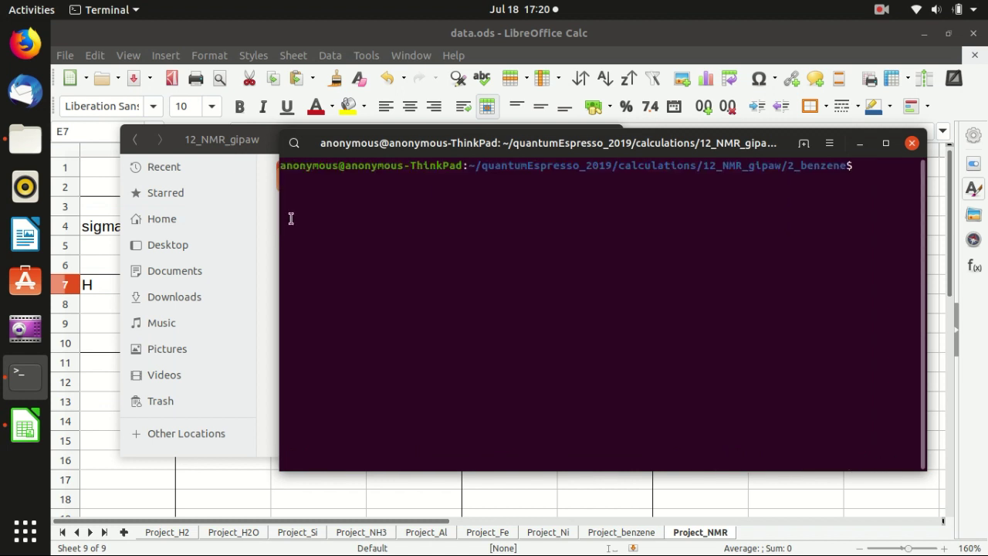
click(268, 224)
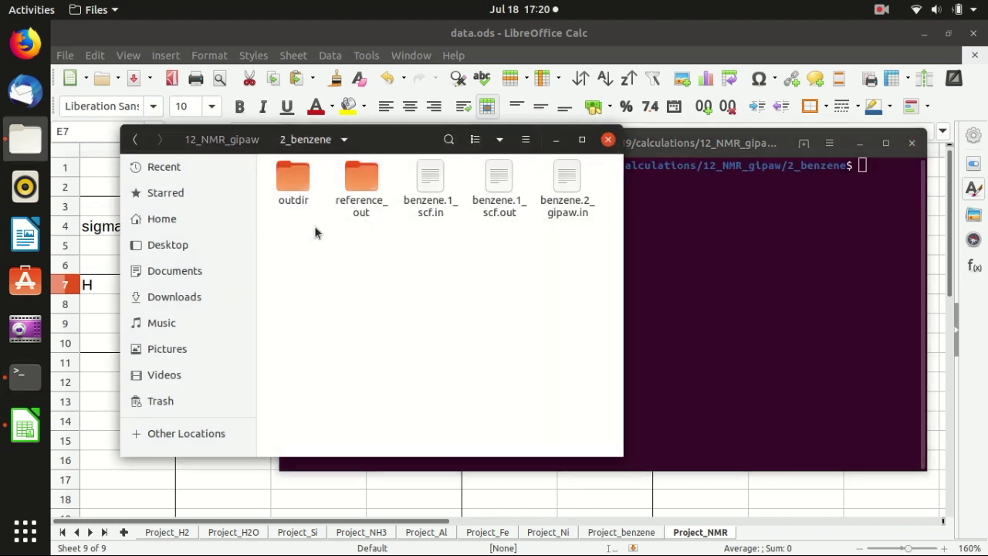
Open benzene.2_gipaw.in and highlight the 'cg' diagonalization setting.
double_click(563, 176)
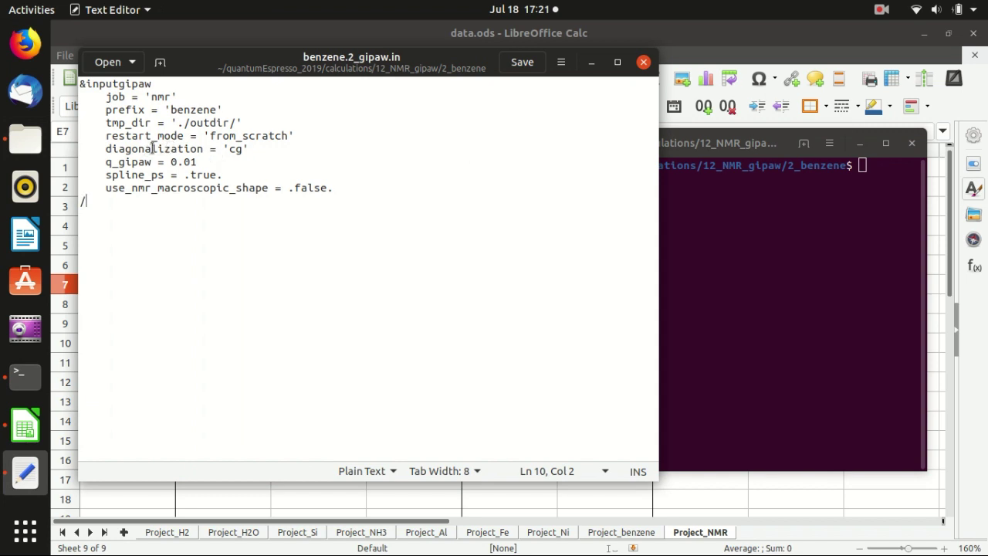
double_click(235, 149)
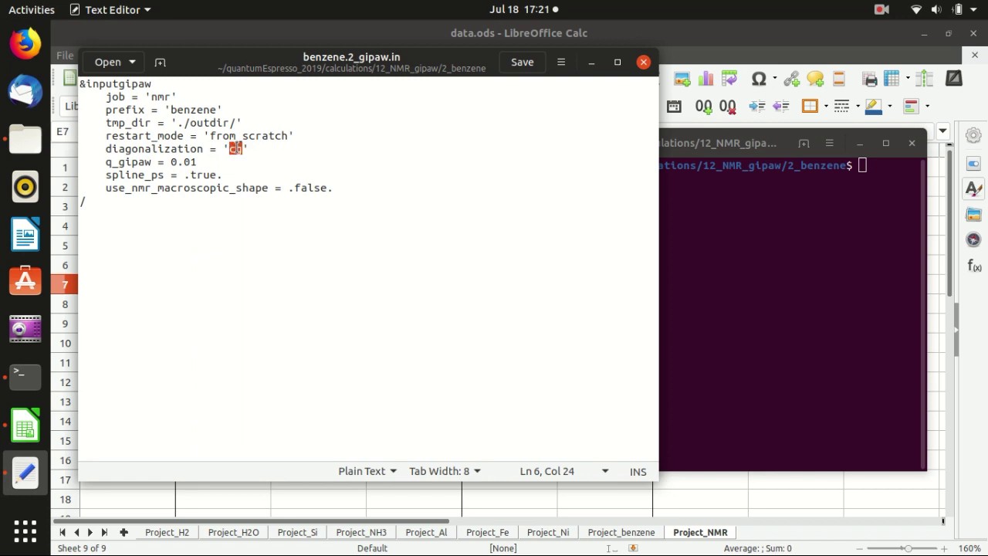
click(249, 148)
Highlight the use_nmr_macroscopic_shape, spline_ps and q_gipaw parameters and the namelist lines.
click(202, 188)
double_click(217, 188)
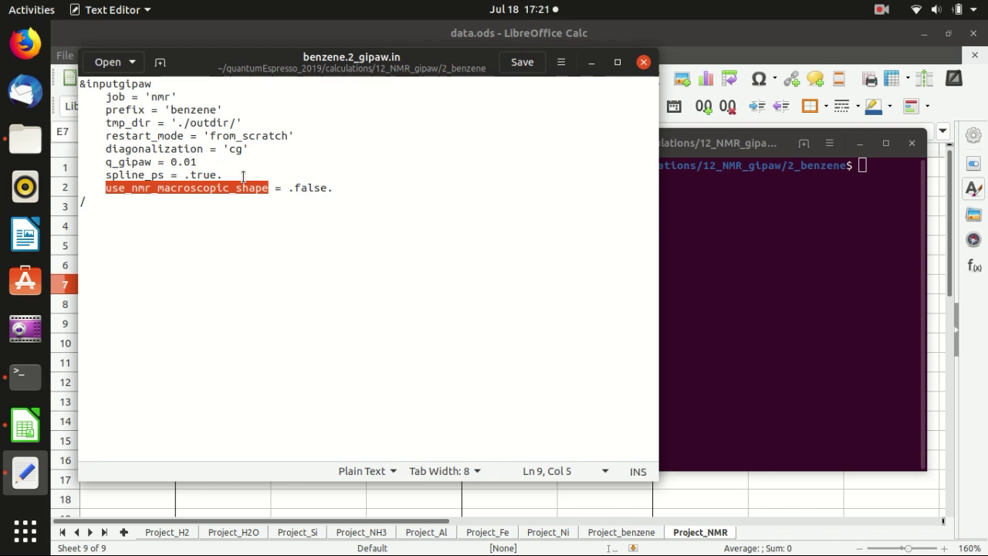
double_click(140, 175)
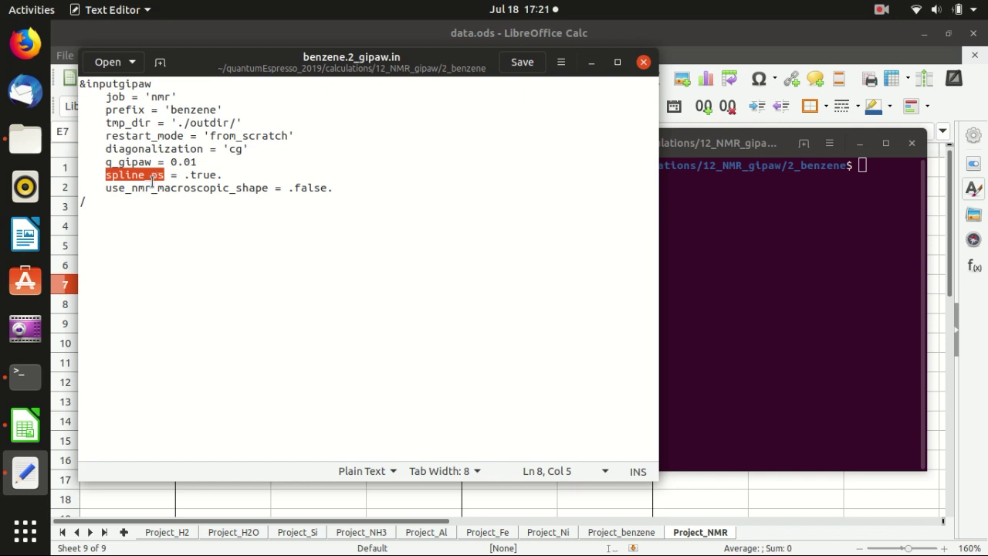
double_click(137, 162)
click(196, 163)
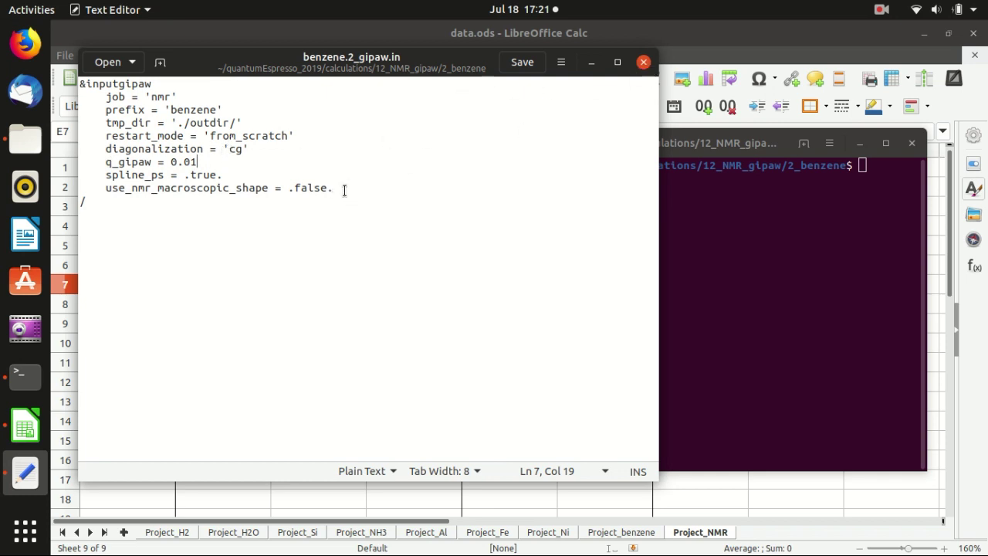
drag(342, 188, 106, 98)
click(340, 158)
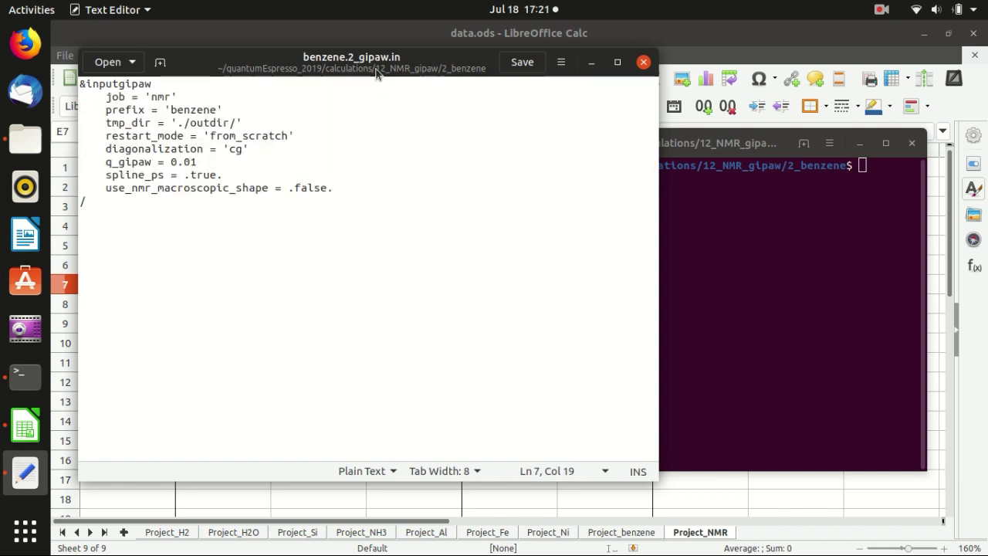
click(644, 62)
click(721, 254)
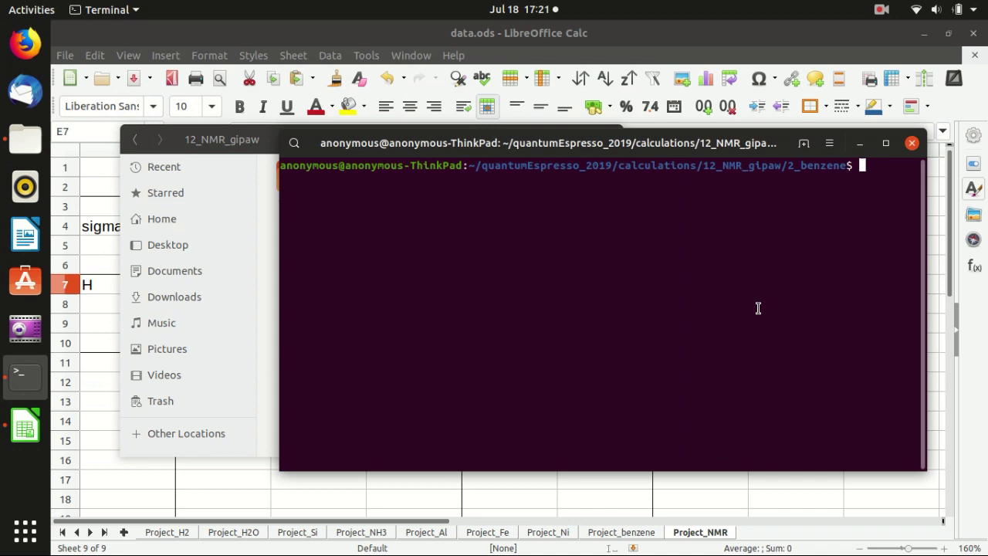
click(265, 267)
click(813, 238)
text(clear)
key(Return)
text(mpirun -np 2 ~/quantumEspresso_2019/q-e-qe-6.4.1_3_Intel/bin/pw.x -inp benzene.1_scf.in > benzene.1_scf.out)
key(Return)
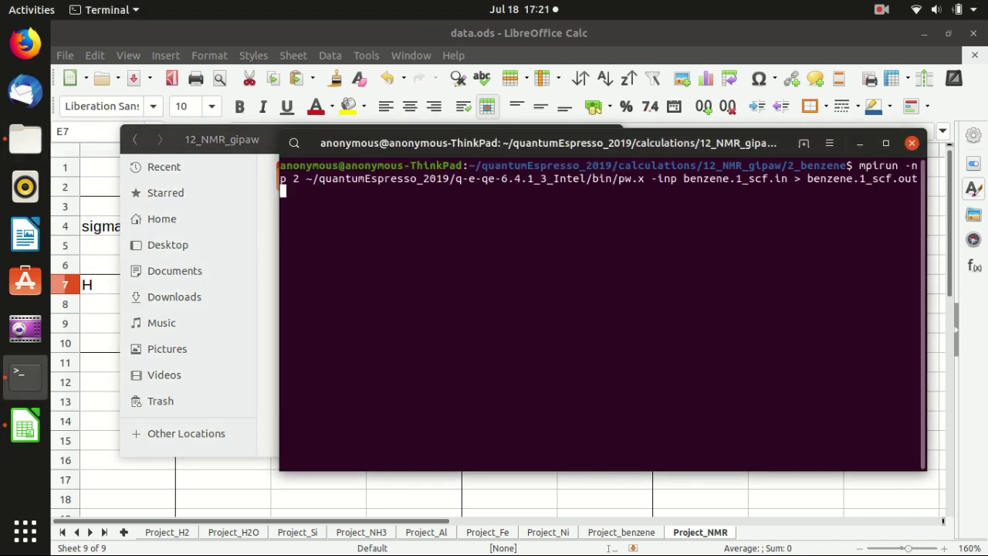
key(BackSpace)
key(BackSpace)
key(BackSpace)
key(BackSpace)
key(BackSpace)
key(BackSpace)
key(BackSpace)
key(BackSpace)
key(BackSpace)
key(BackSpace)
key(BackSpace)
key(BackSpace)
key(BackSpace)
key(BackSpace)
key(BackSpace)
key(BackSpace)
key(BackSpace)
key(BackSpace)
key(BackSpace)
key(BackSpace)
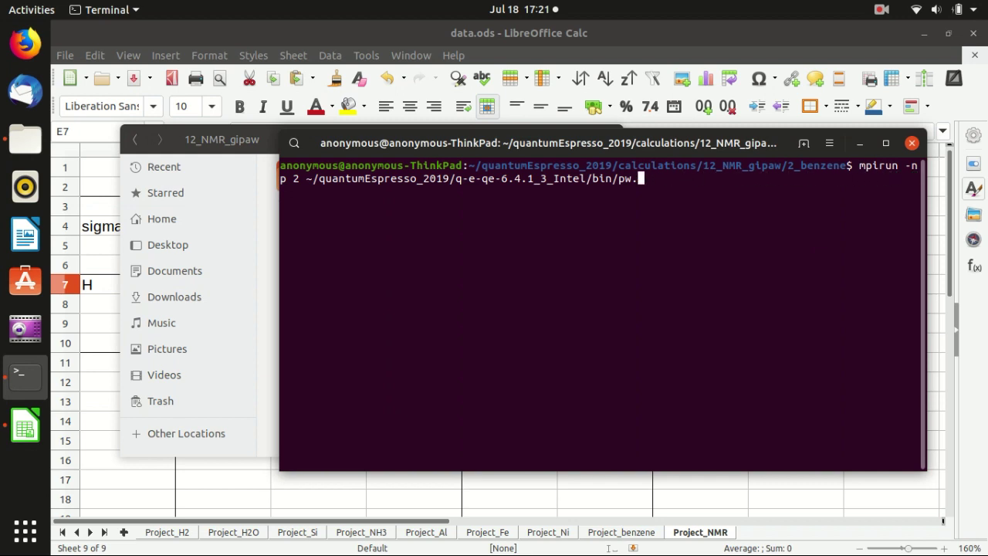
key(BackSpace)
key(BackSpace)
key(BackSpace)
text(gipaw.x -inp benzene)
key(Tab)
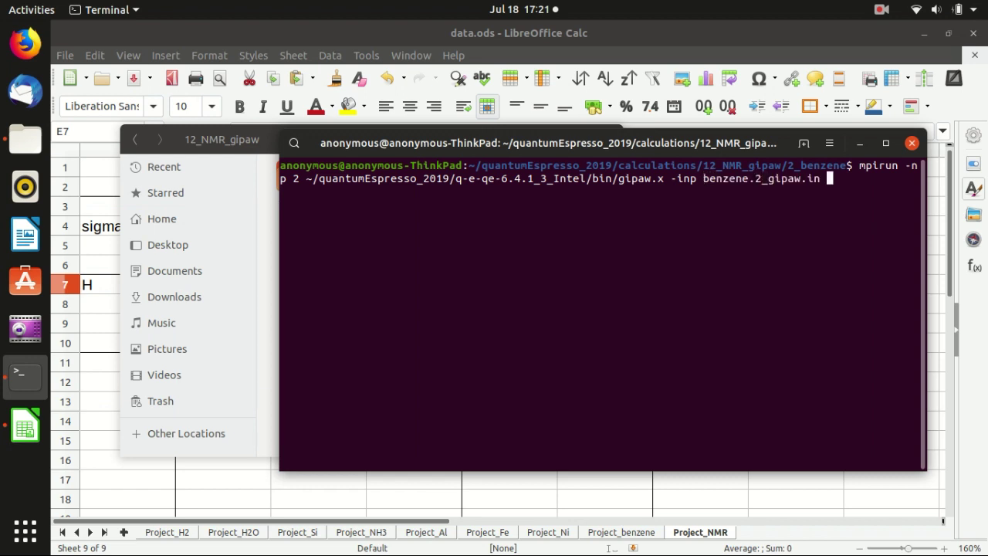
text(> b)
key(Tab)
text(2)
key(Tab)
key(BackSpace)
key(BackSpace)
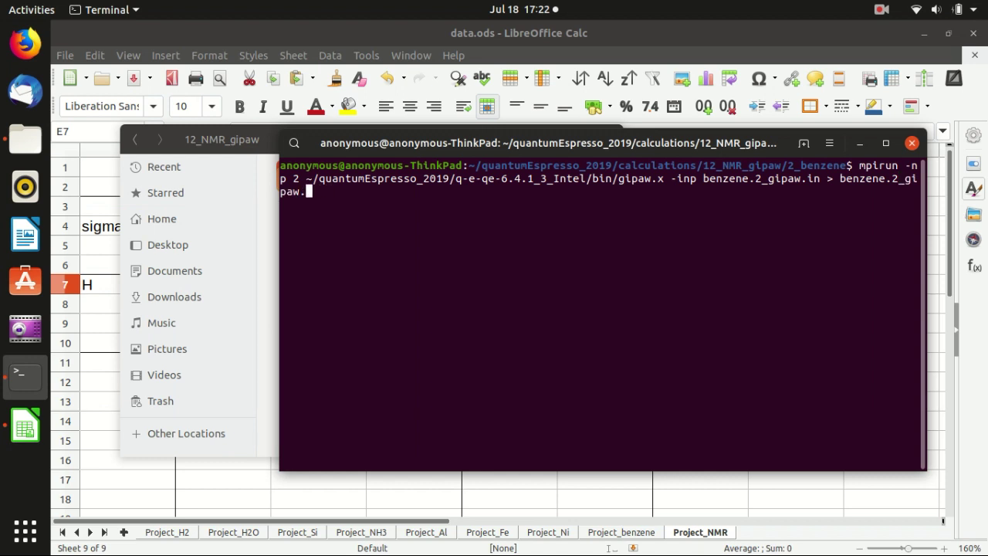
text(out)
key(BackSpace)
key(BackSpace)
key(BackSpace)
key(BackSpace)
key(BackSpace)
key(BackSpace)
key(BackSpace)
key(BackSpace)
key(BackSpace)
key(BackSpace)
key(BackSpace)
key(BackSpace)
key(BackSpace)
key(BackSpace)
key(BackSpace)
key(BackSpace)
key(BackSpace)
key(BackSpace)
key(BackSpace)
key(BackSpace)
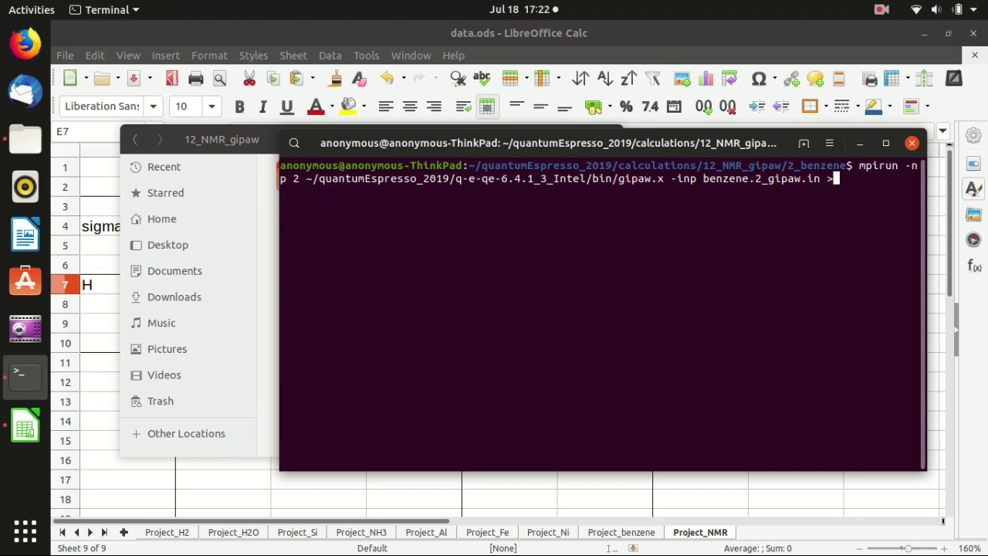
key(BackSpace)
key(BackSpace)
key(BackSpace)
key(BackSpace)
key(BackSpace)
key(BackSpace)
key(BackSpace)
key(BackSpace)
key(BackSpace)
key(BackSpace)
key(BackSpace)
key(BackSpace)
key(BackSpace)
key(BackSpace)
key(BackSpace)
key(BackSpace)
key(BackSpace)
key(BackSpace)
key(BackSpace)
key(BackSpace)
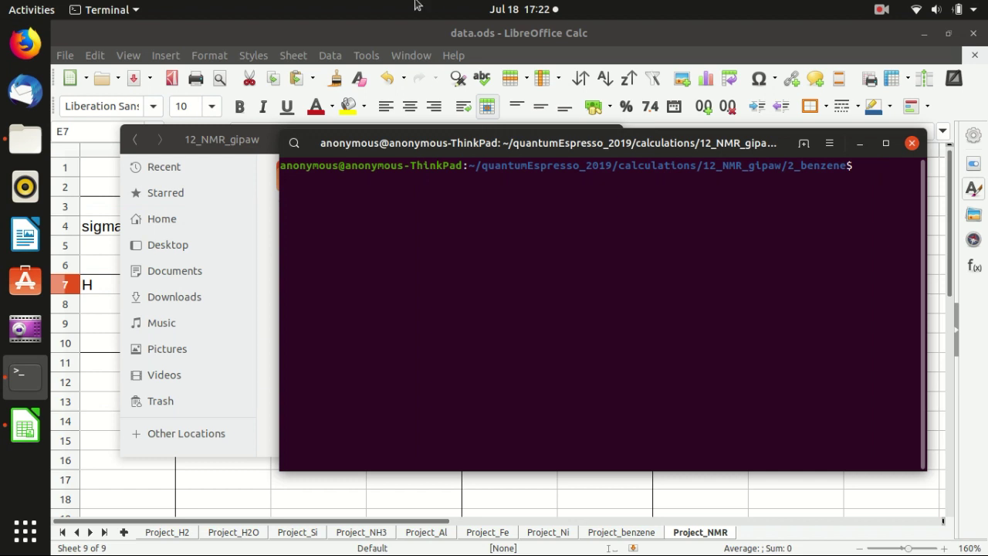
Copy the three reference_out files into 2_benzene, replacing benzene.1_scf.out, and open benzene.2_gipaw.out.
click(267, 260)
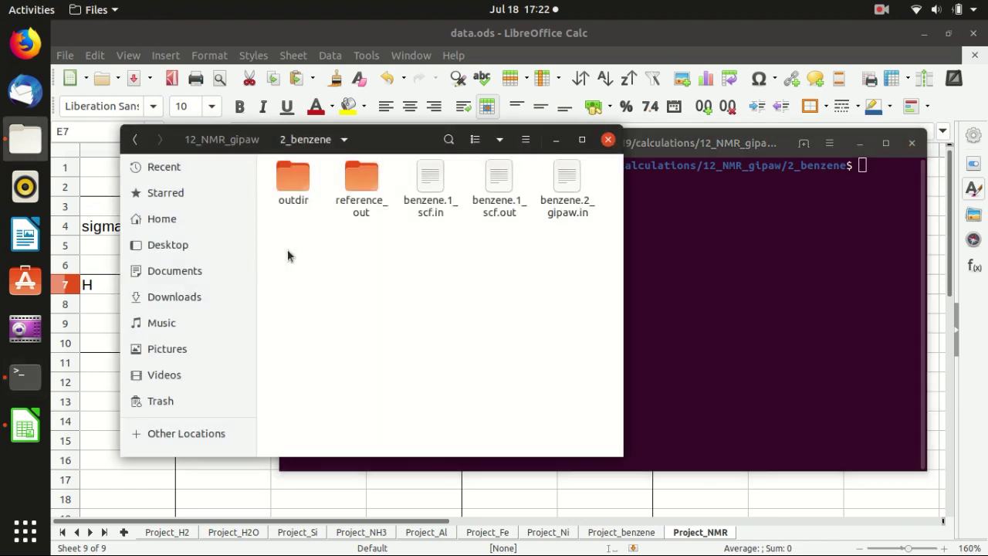
double_click(357, 186)
drag(567, 261, 369, 172)
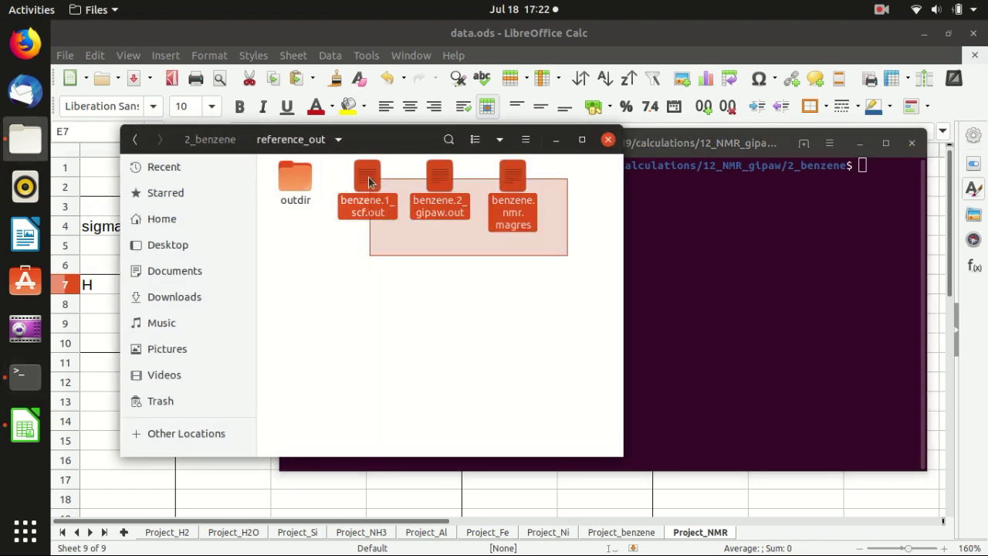
click(135, 139)
key(ctrl+v)
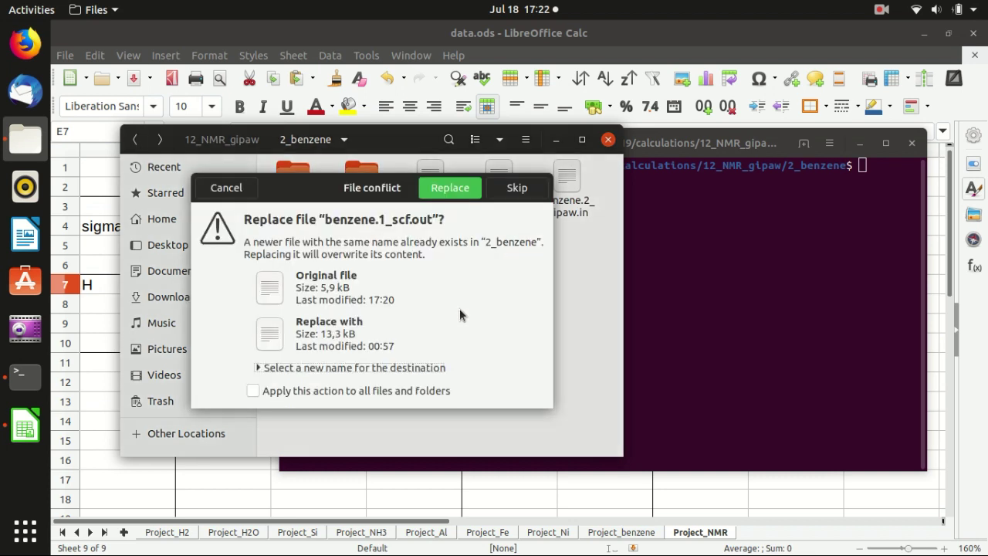
click(452, 187)
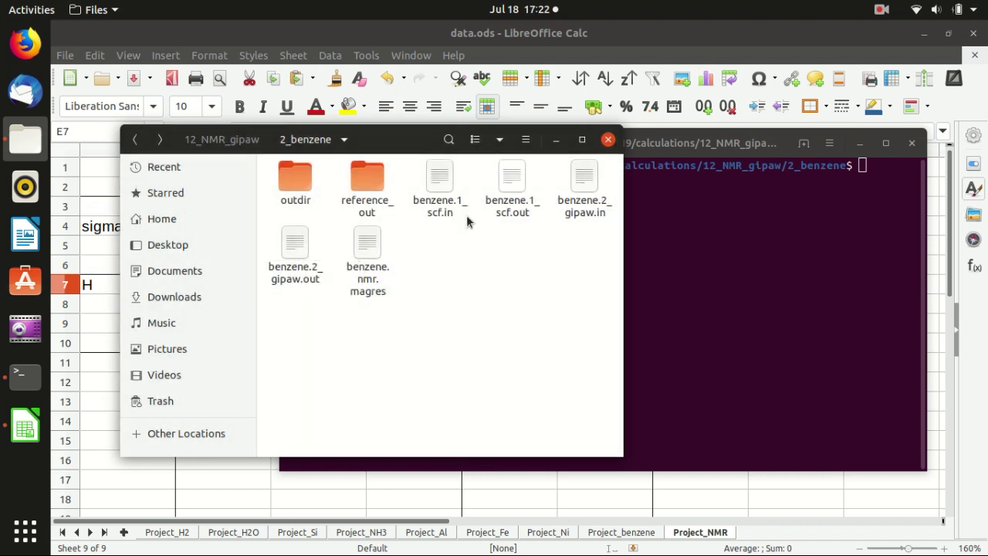
double_click(292, 245)
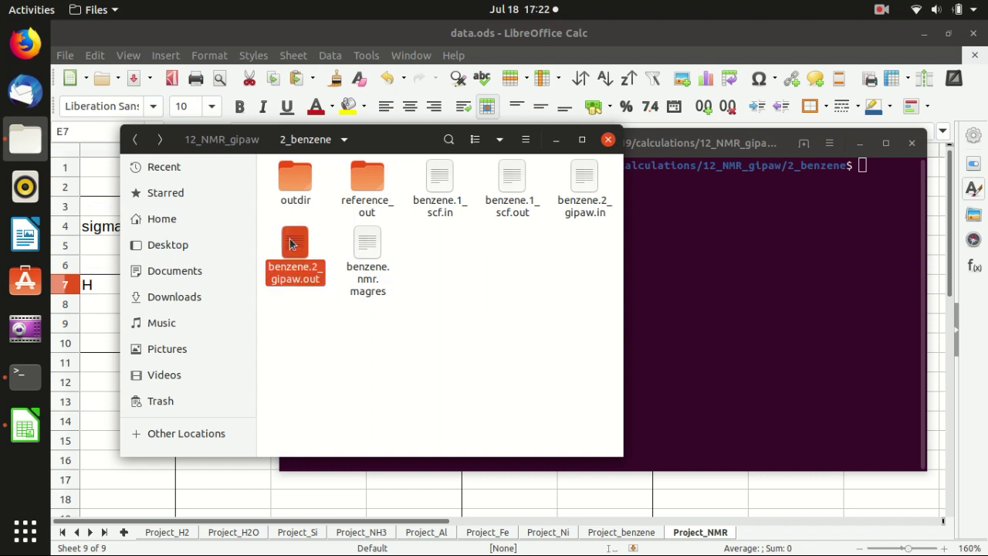
Scroll to the Total NMR chemical shifts and mark Atom 7's total sigma 23.05.
scroll(587, 154, down, 5)
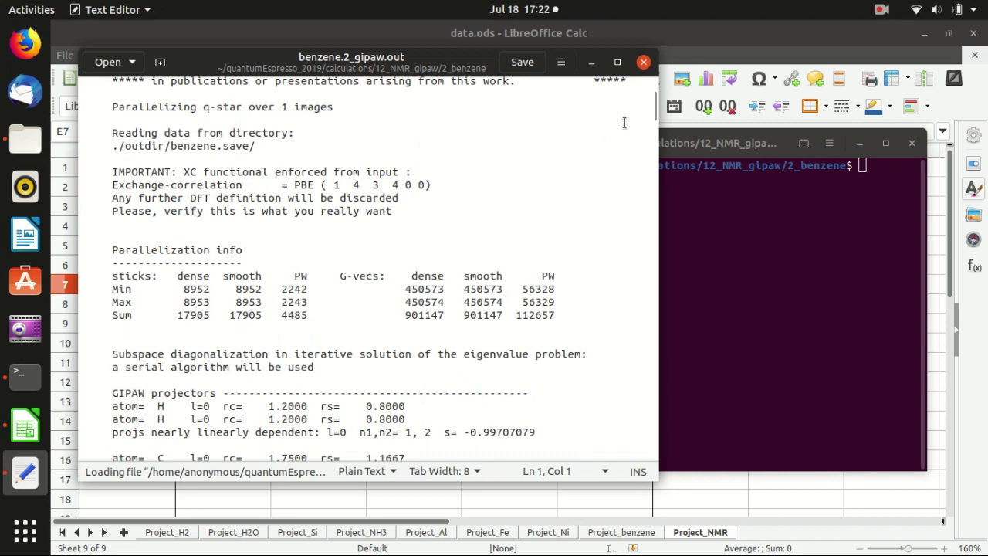
drag(651, 112, 646, 341)
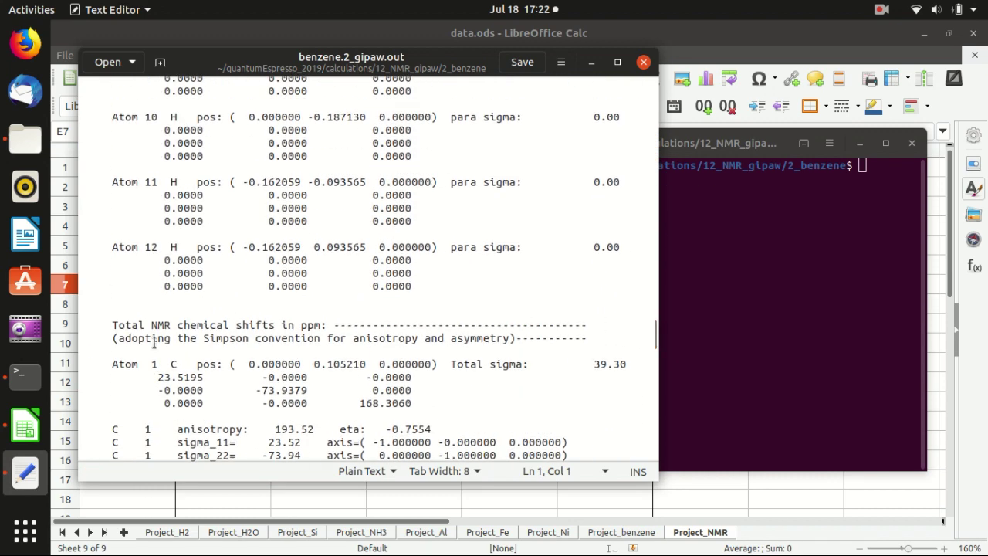
drag(112, 325, 325, 326)
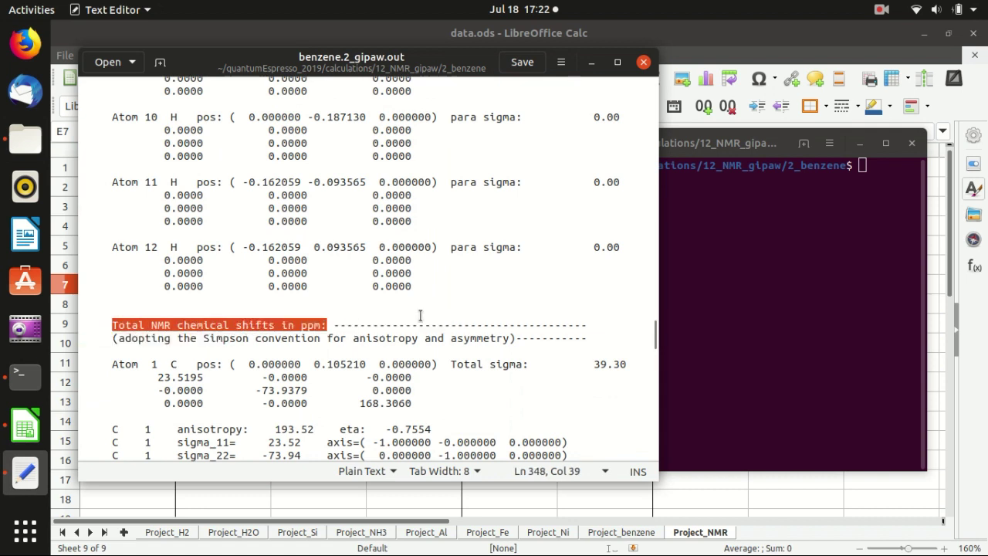
scroll(525, 312, down, 4)
scroll(556, 289, down, 5)
scroll(556, 288, down, 12)
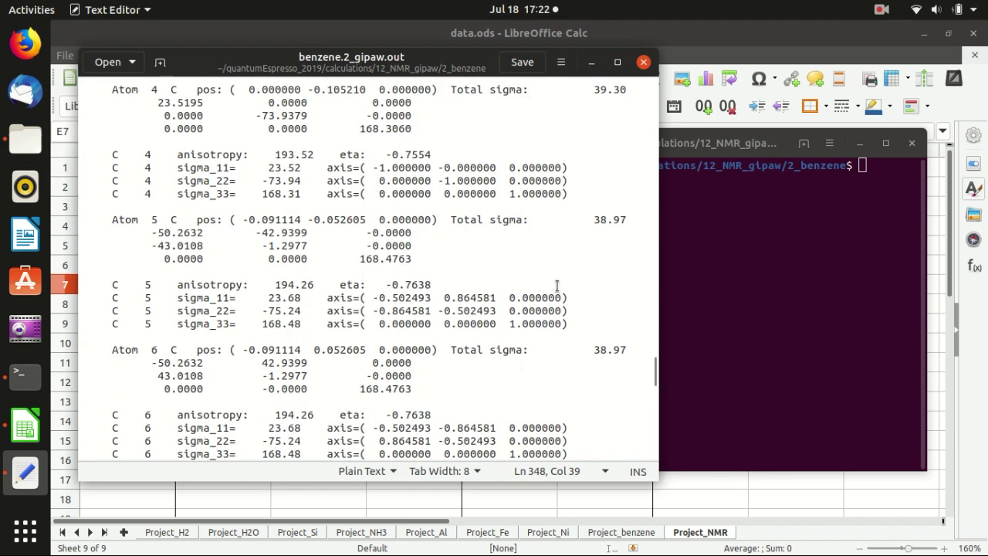
scroll(556, 278, up, 1)
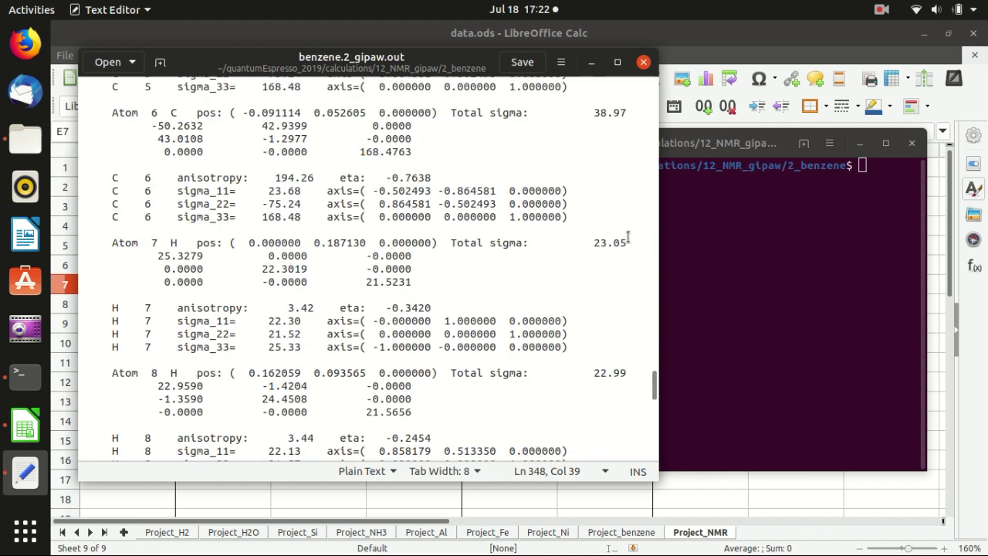
drag(595, 244, 628, 244)
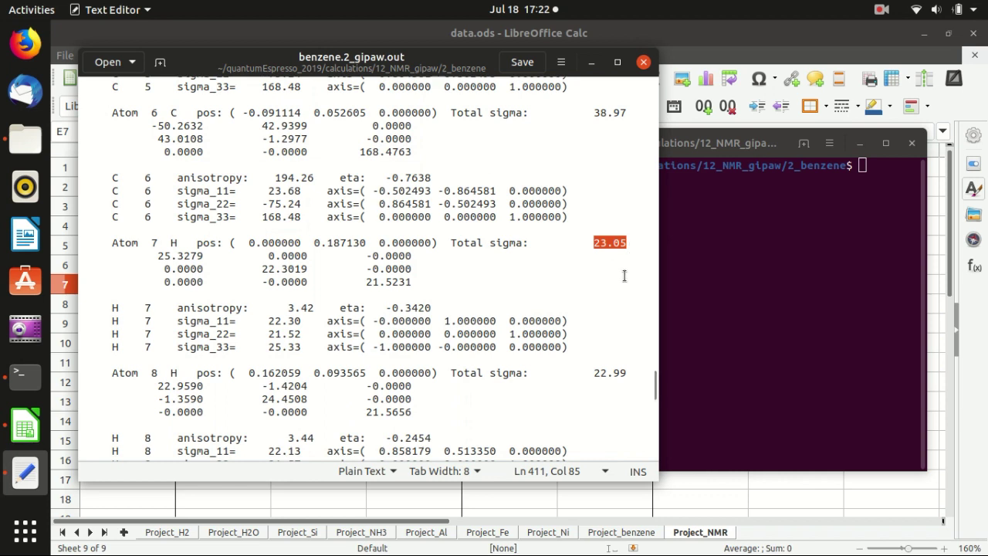
Mark Atom 10's total sigma 23.05, then return to the Calc sheet.
scroll(625, 275, down, 2)
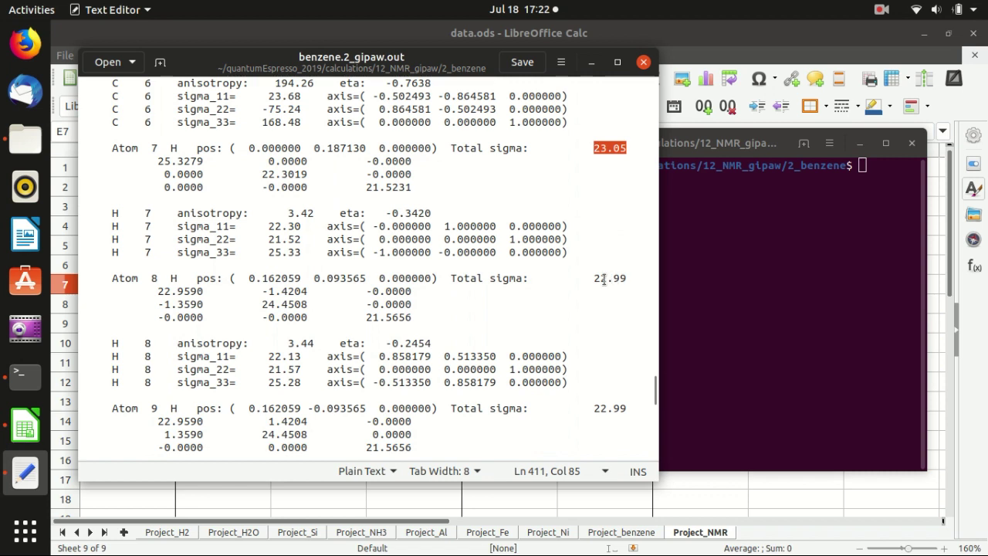
scroll(618, 276, down, 8)
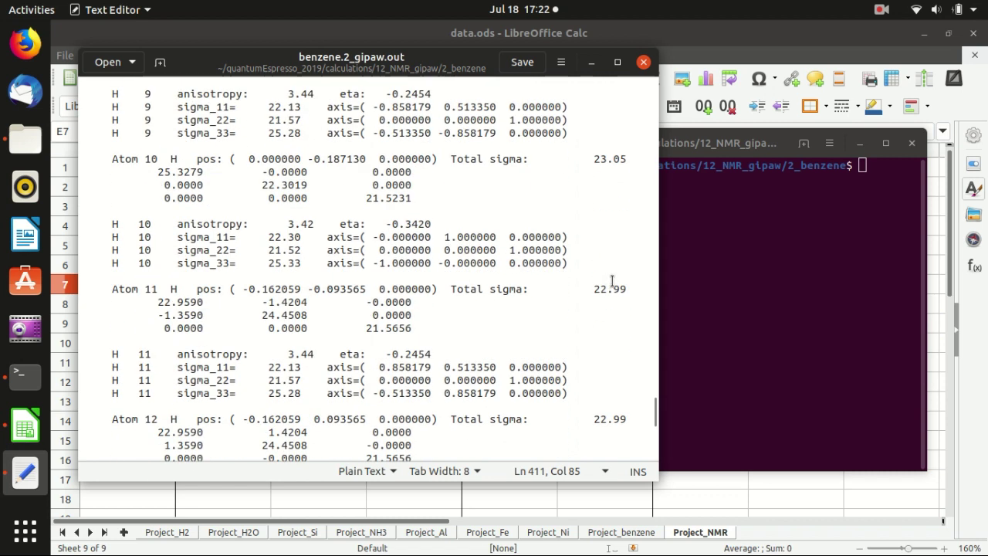
scroll(612, 280, down, 3)
scroll(614, 278, up, 7)
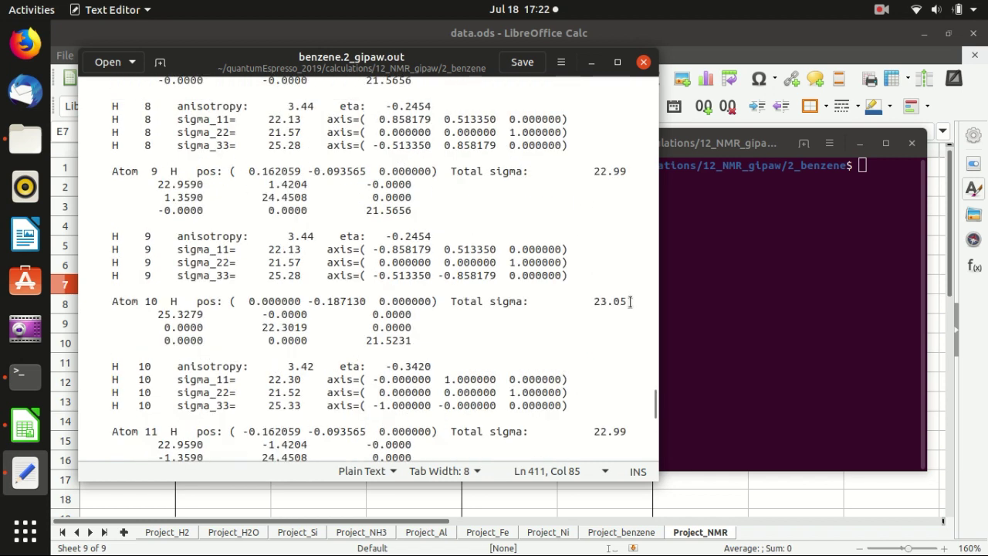
drag(630, 302, 593, 302)
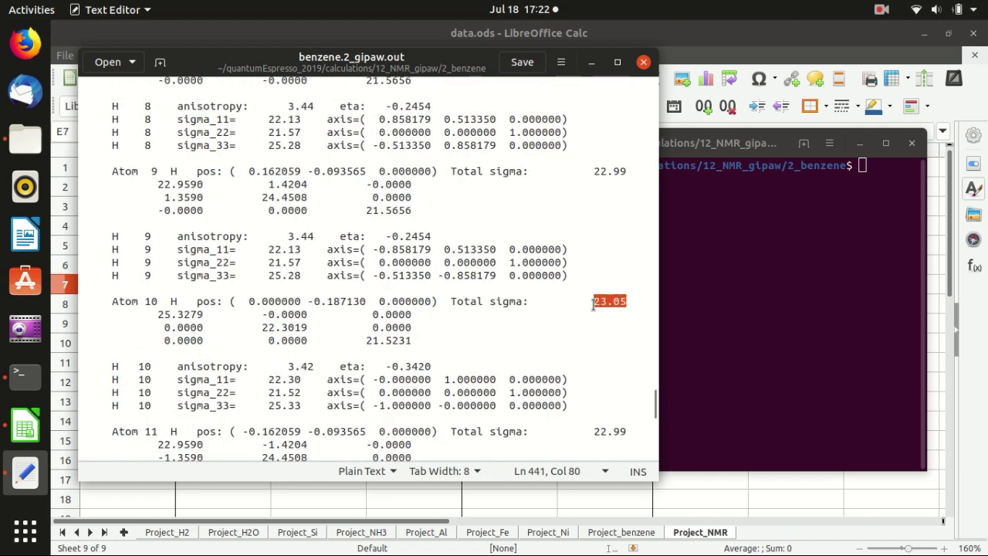
click(759, 508)
Enter 23.02 as the benzene hydrogen sigma in E7 and begin editing F8's formula.
click(584, 287)
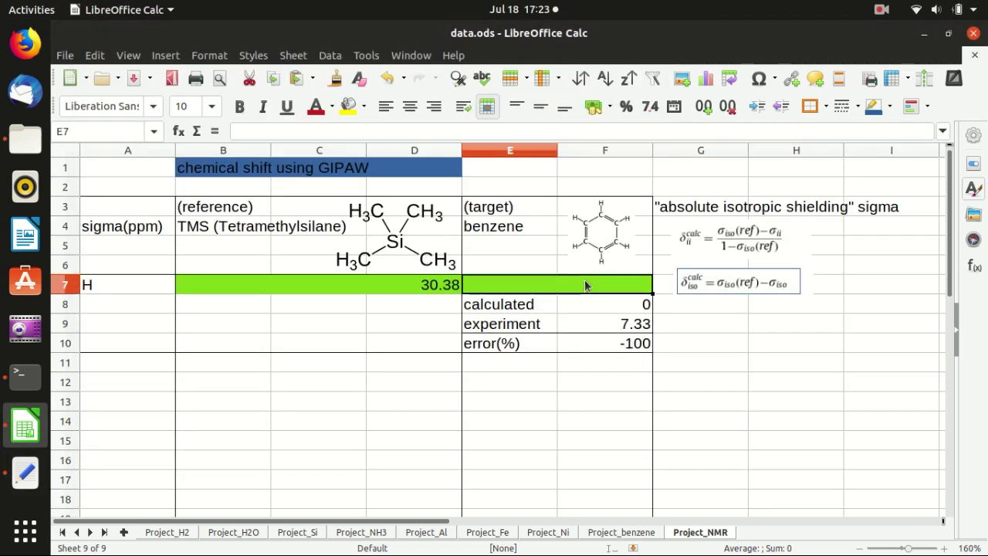
text(23.02)
key(Return)
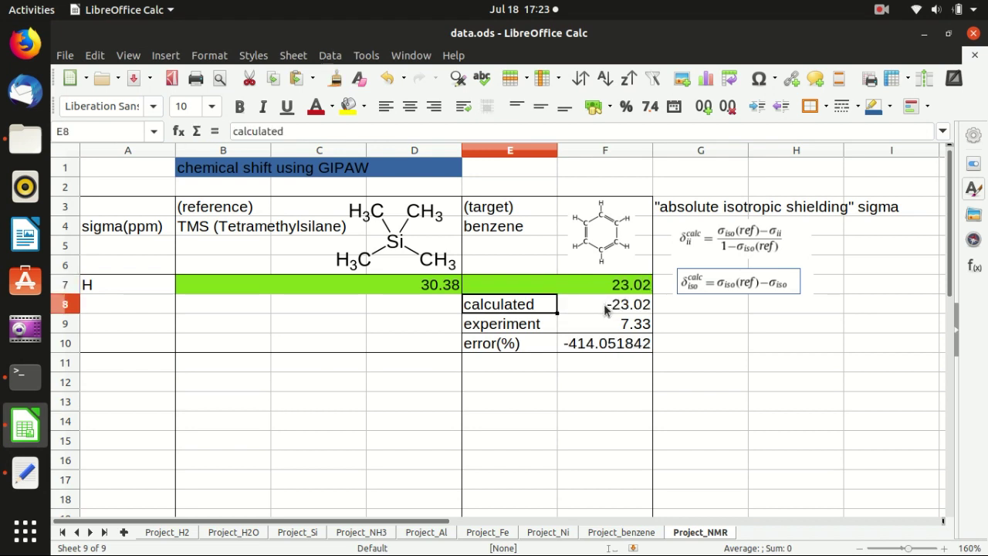
click(607, 309)
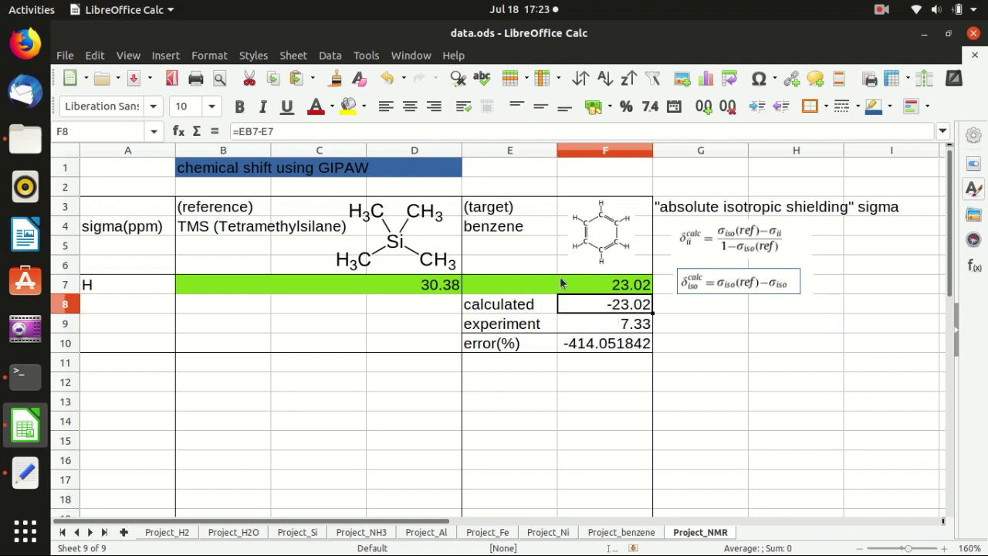
click(249, 131)
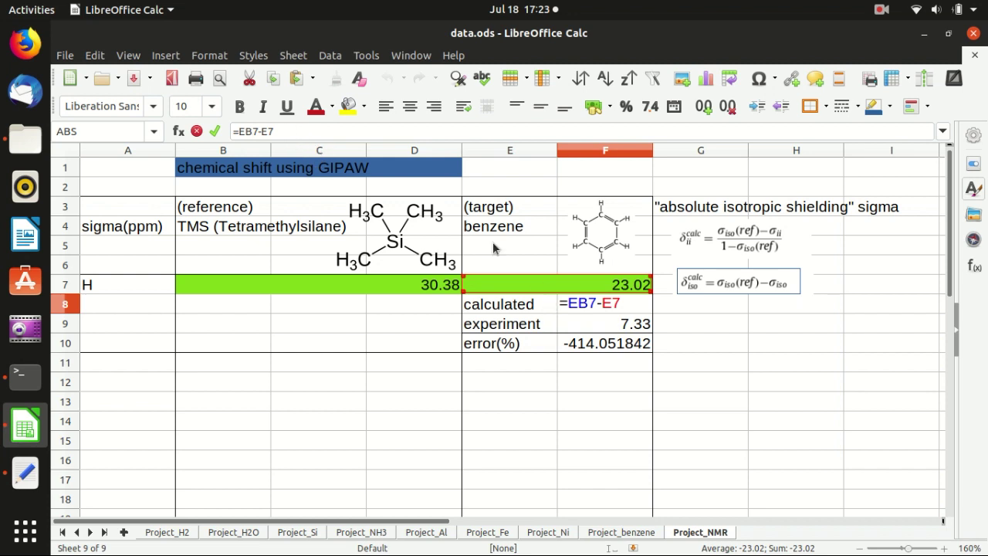
Replace the F8 formula with =B7-E7.
click(292, 131)
key(BackSpace)
key(BackSpace)
key(BackSpace)
key(BackSpace)
key(BackSpace)
key(BackSpace)
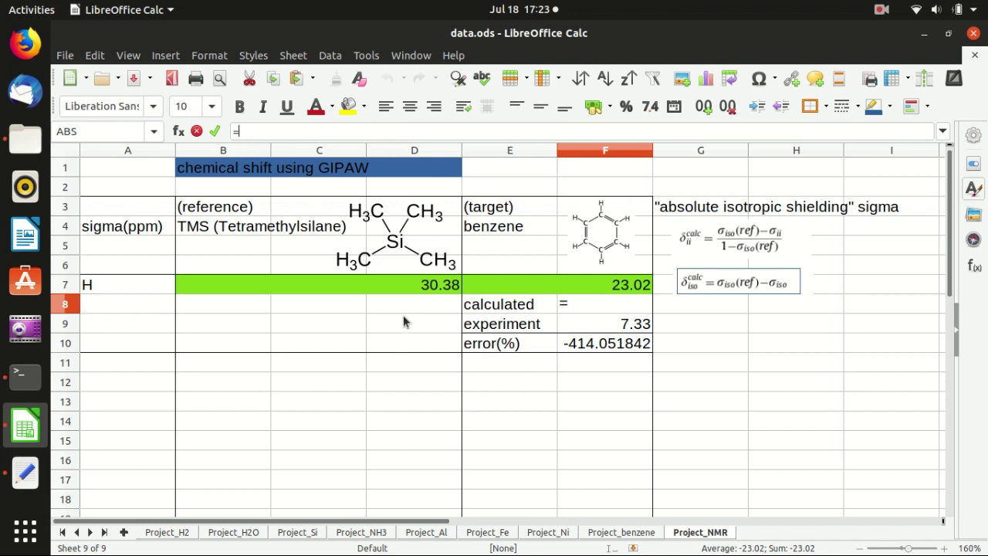
click(383, 288)
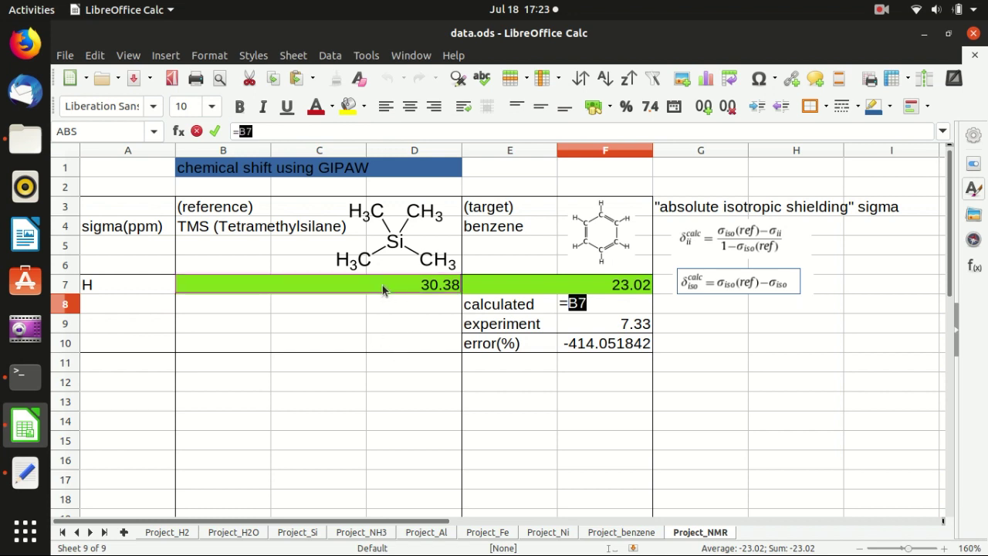
text(-)
click(517, 285)
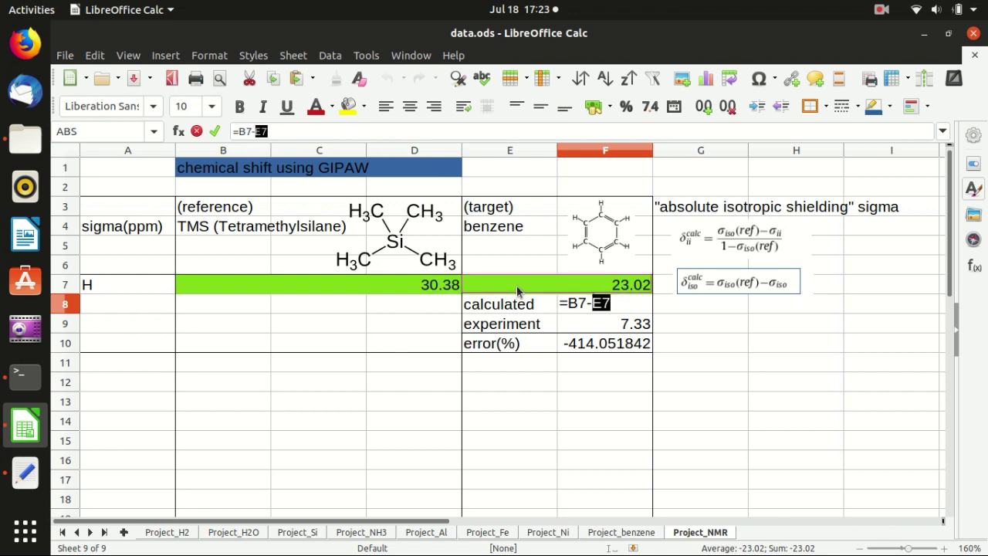
key(Return)
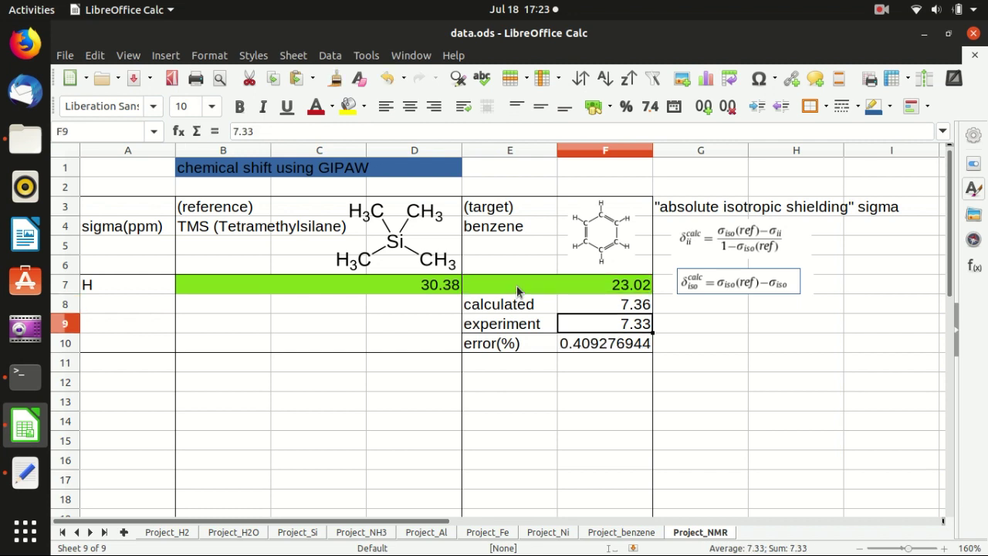
Verify the calculated shift 7.36, experiment 7.33 and error ~0.41% in F8–F10.
click(636, 305)
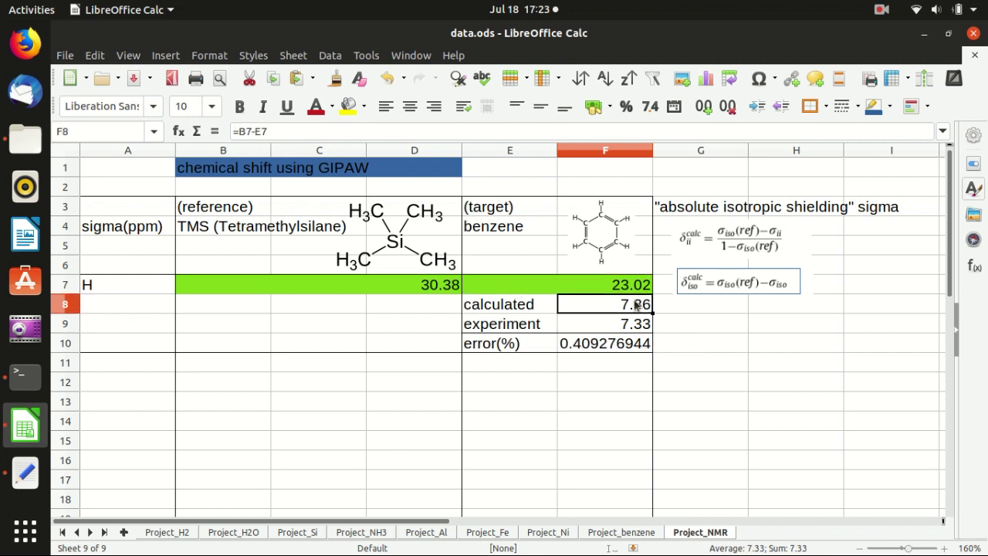
click(734, 284)
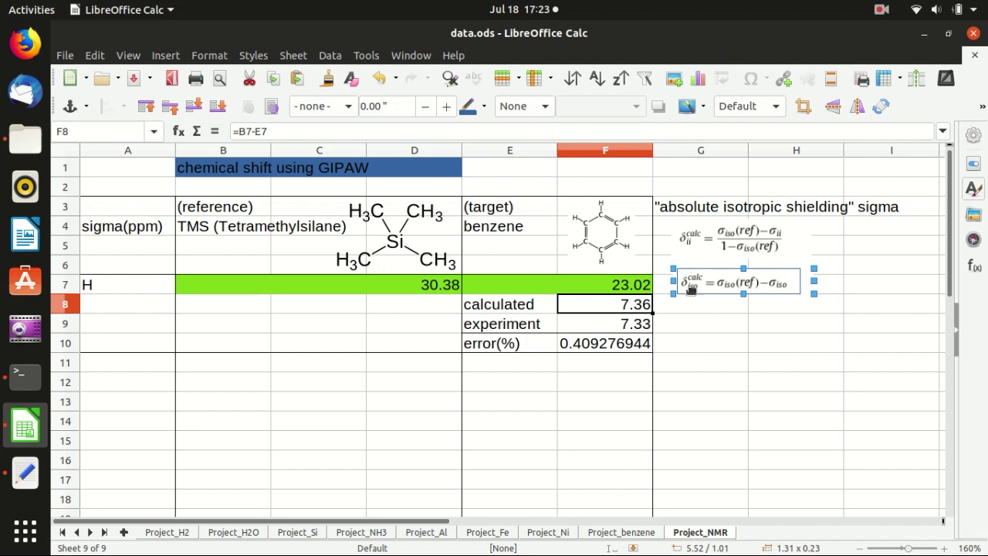
click(719, 345)
click(633, 328)
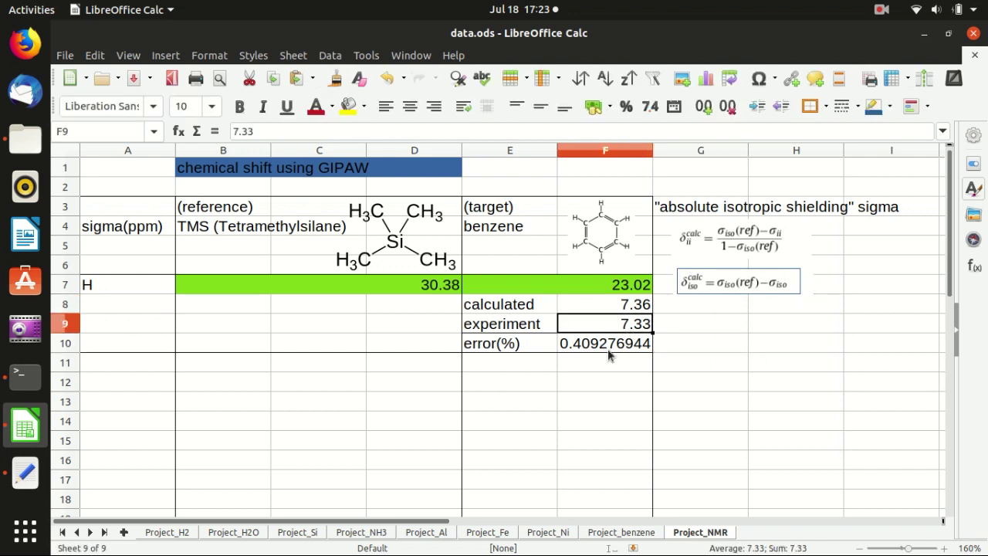
click(583, 348)
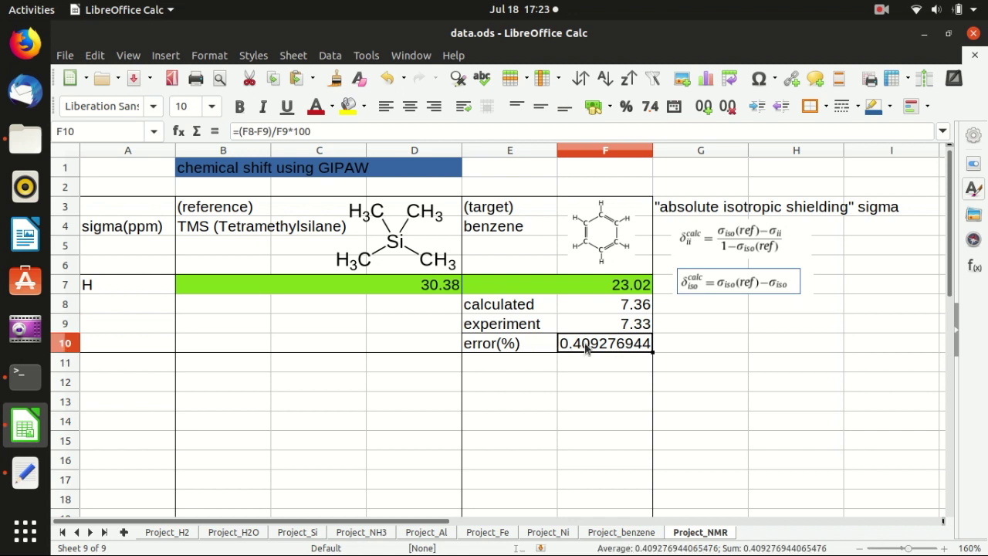